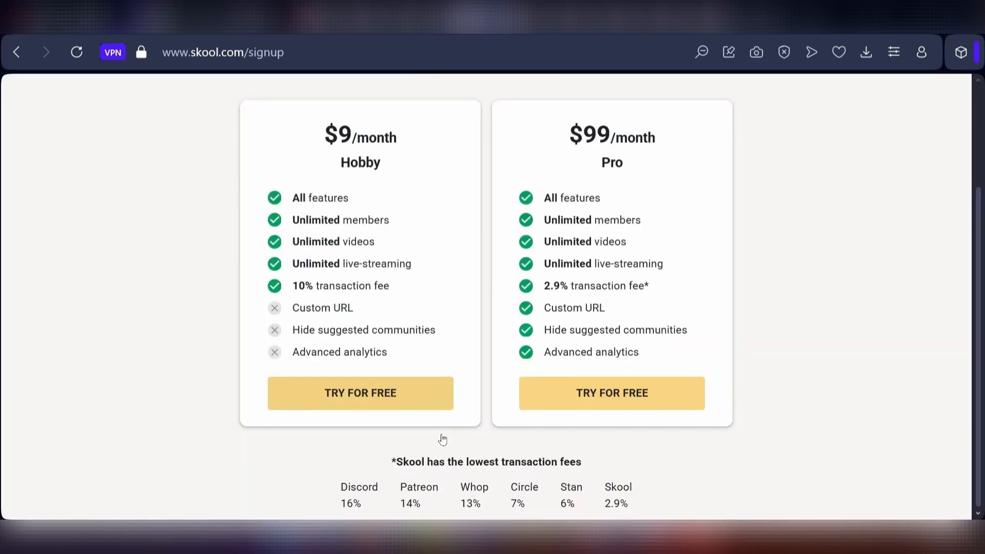
Choose the $9/month Hobby plan and start its free trial for a group named Winners Mindset, entering the payment card details.
scroll(443, 440, up, 3)
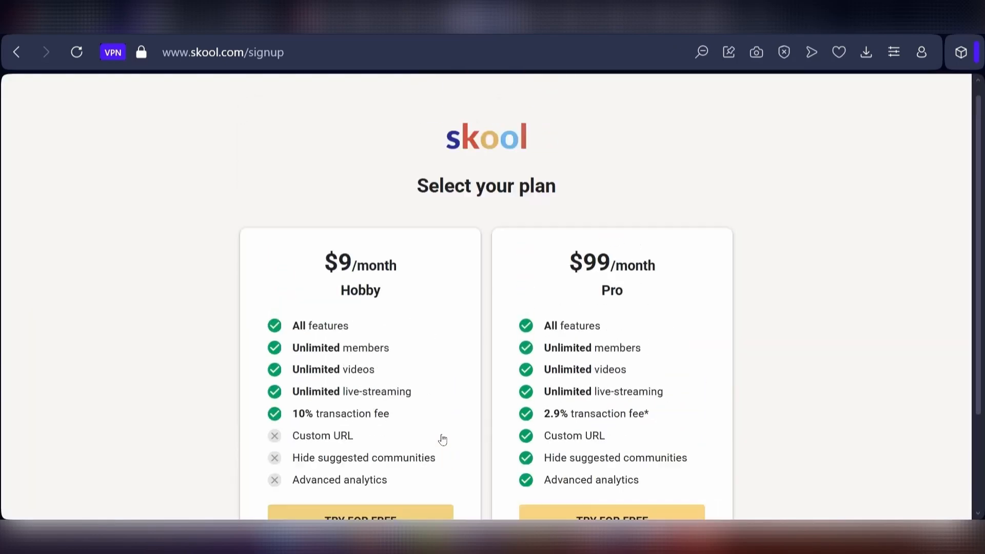
scroll(438, 308, down, 3)
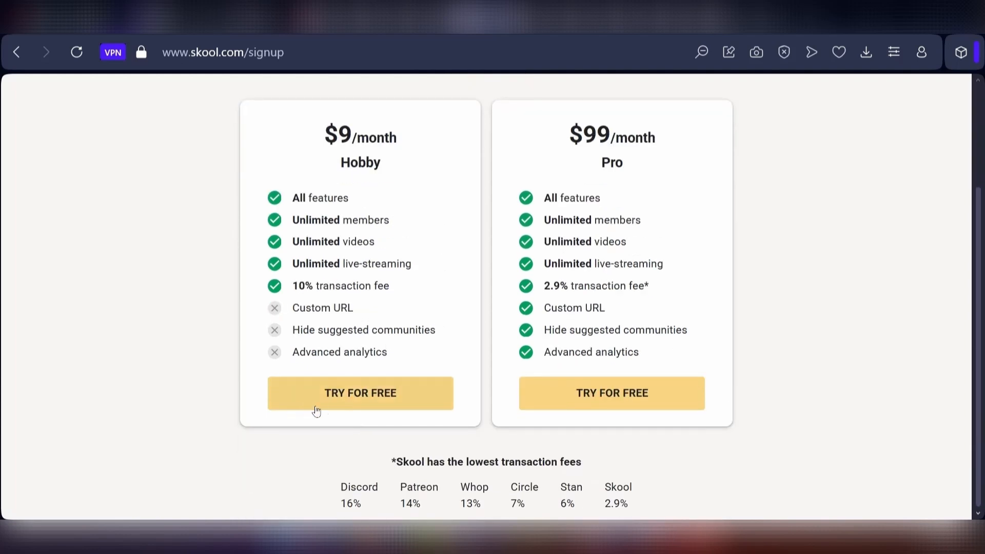
click(358, 403)
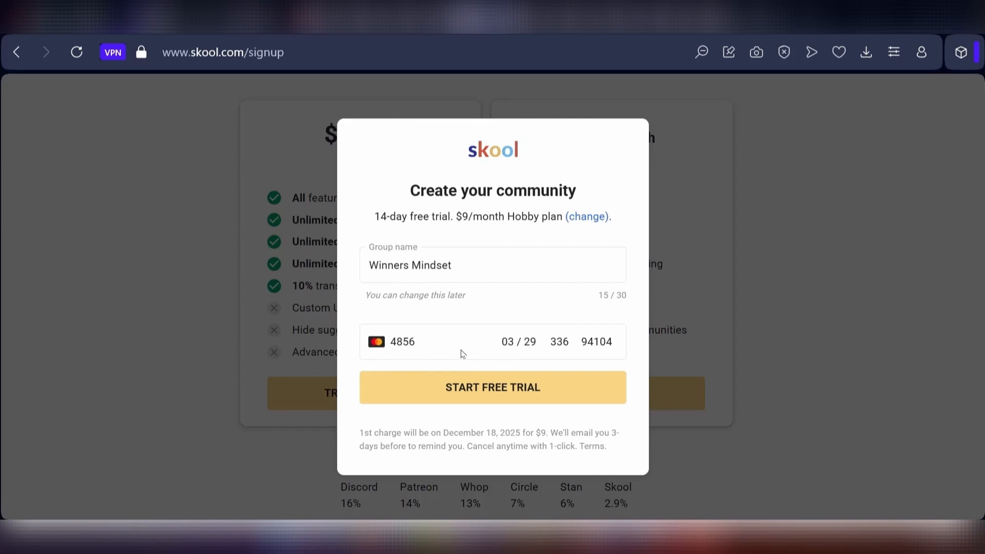
click(504, 396)
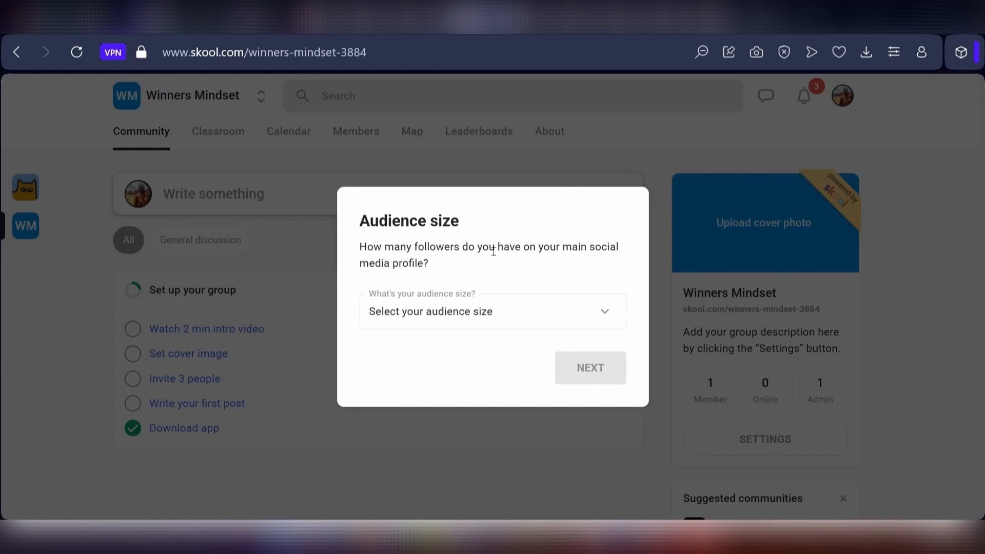
Answer the audience size question with Under 10k and continue to the new group.
click(606, 312)
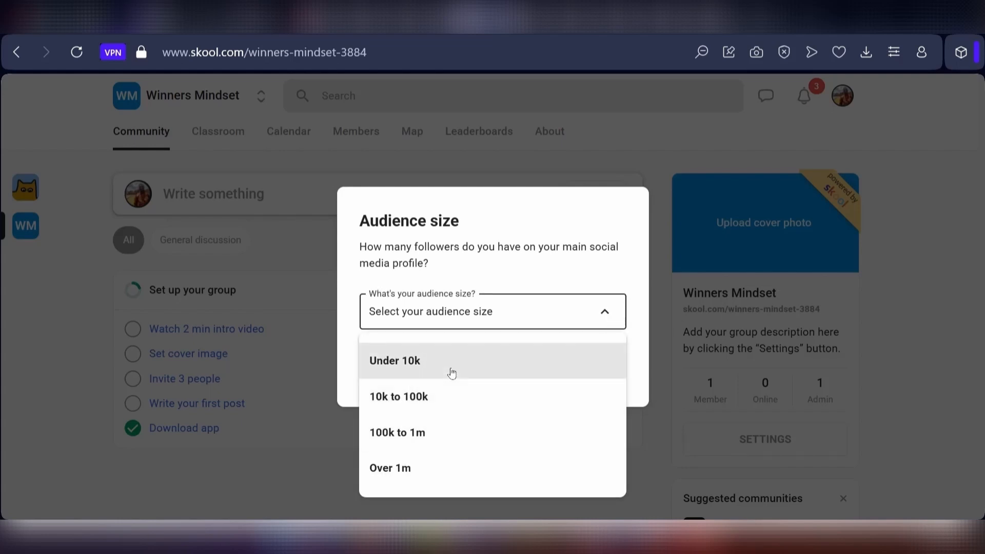
click(400, 368)
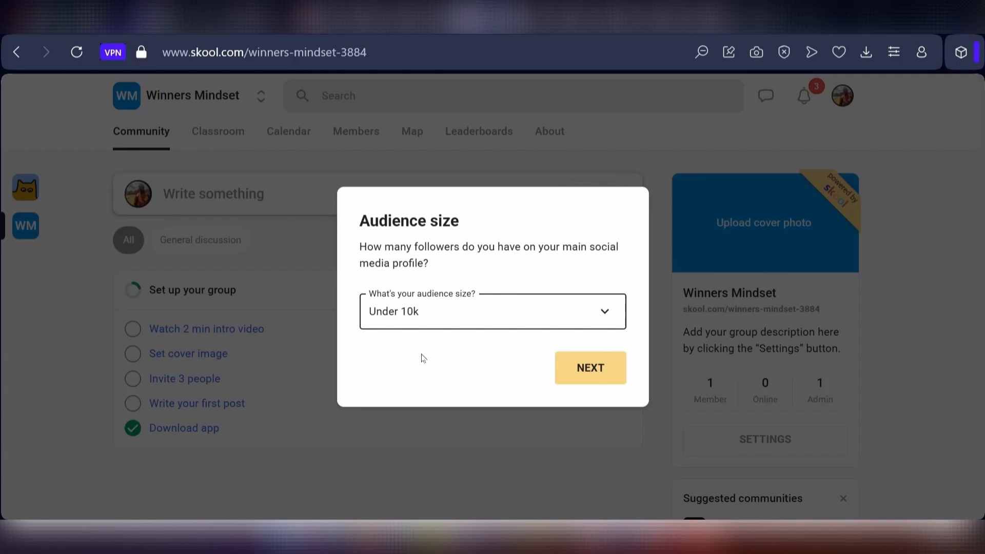
click(606, 370)
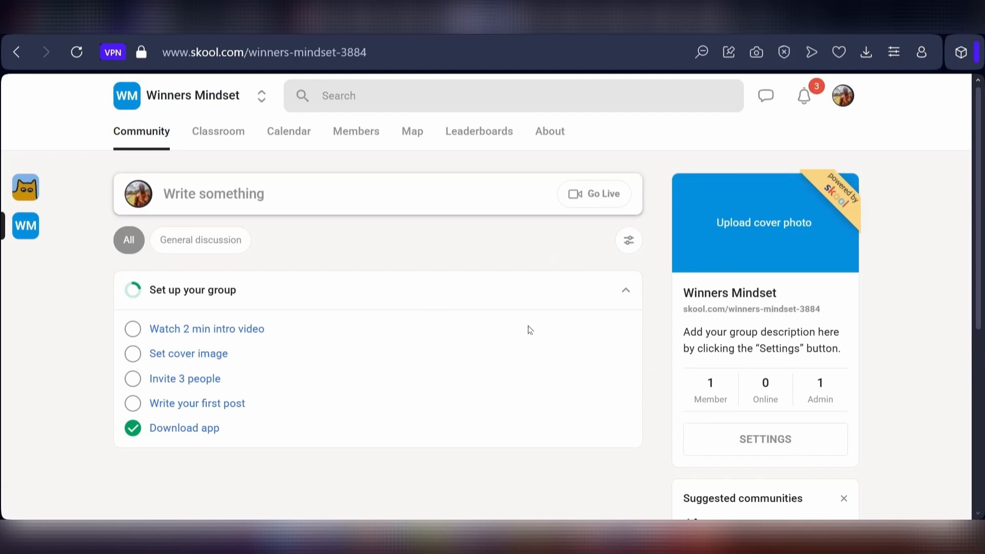
Open the group's settings and review the general options for icon, cover, name, description, URL and privacy.
scroll(765, 287, down, 2)
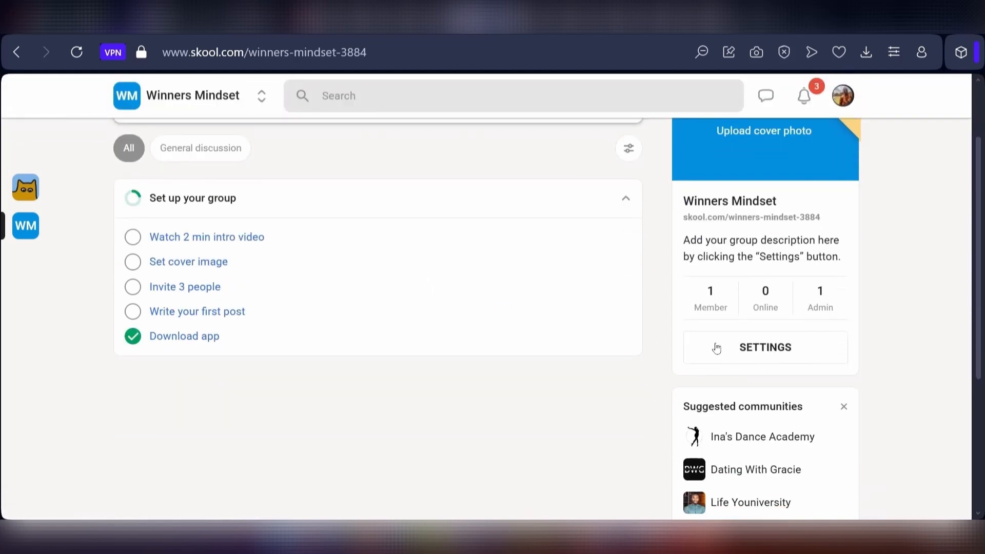
click(767, 353)
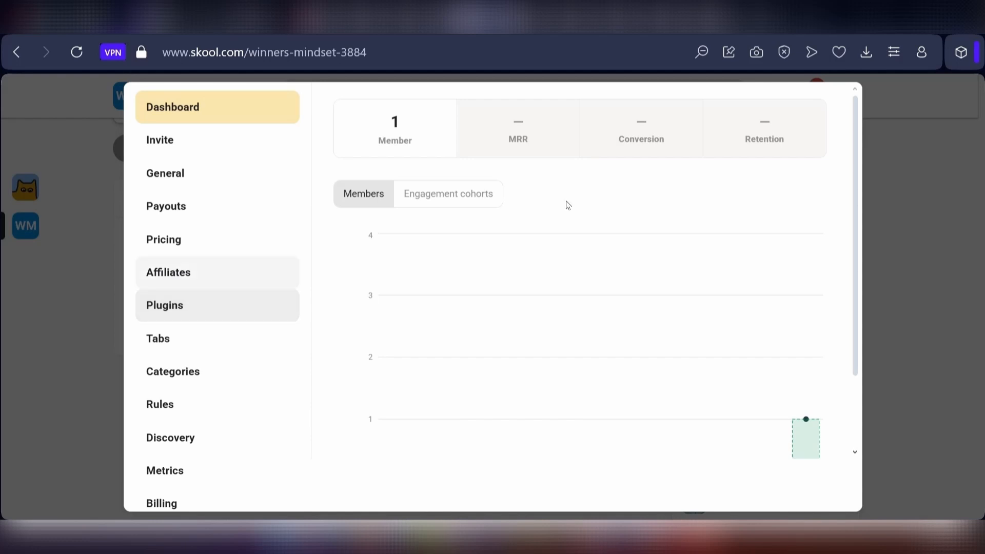
key(ctrl+minus)
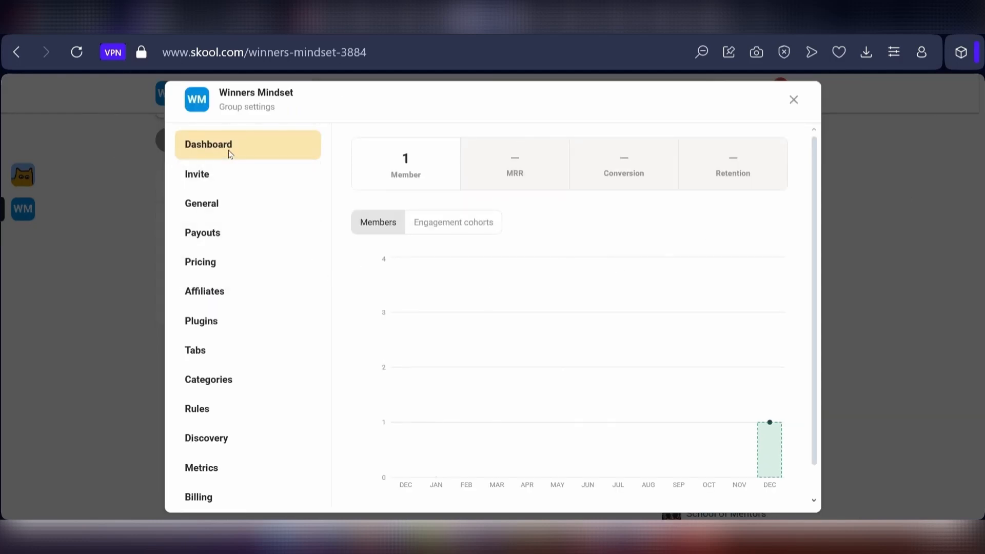
click(217, 203)
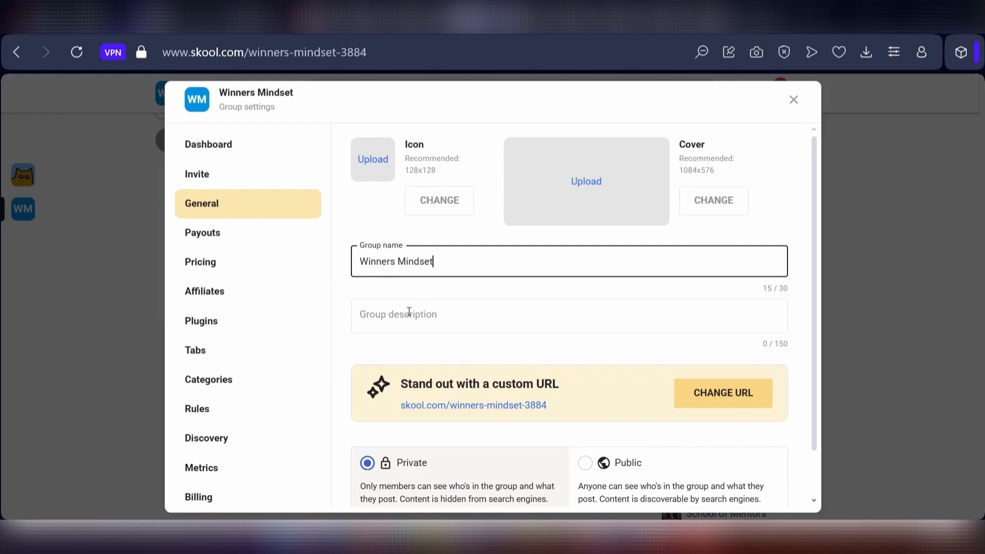
scroll(409, 313, down, 1)
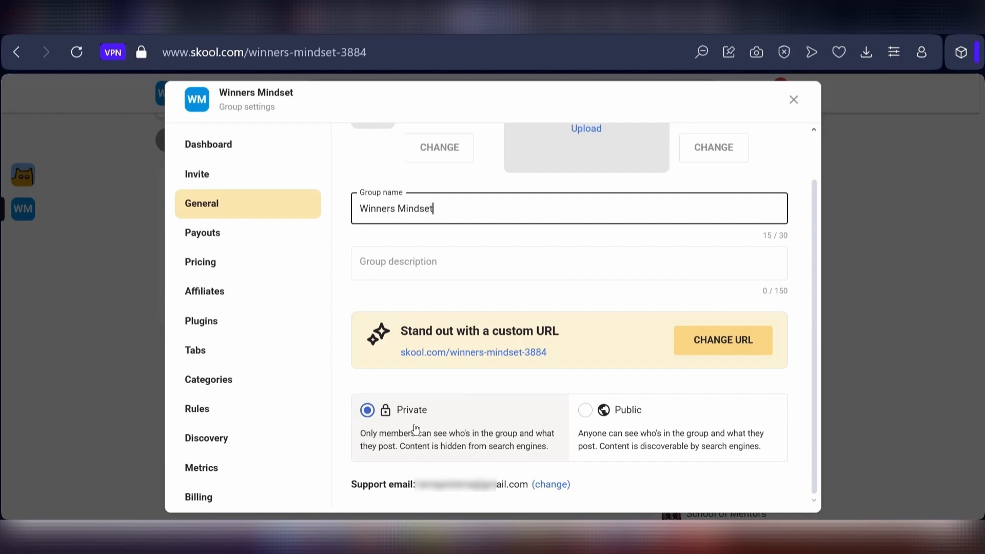
scroll(426, 338, up, 2)
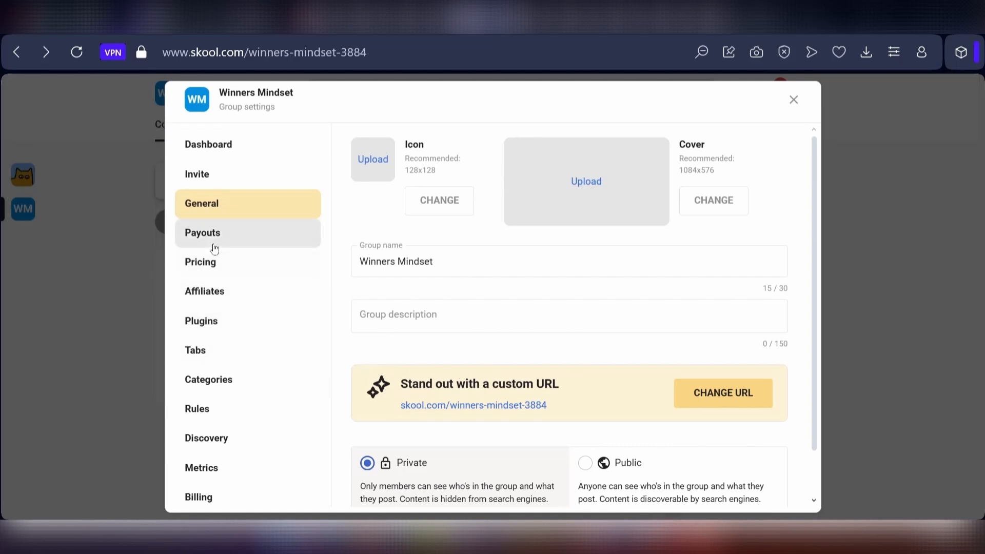
Compare the Subscription, 1-time, Freemium and Tiers pricing models without saving, and view the group's invite options.
click(221, 265)
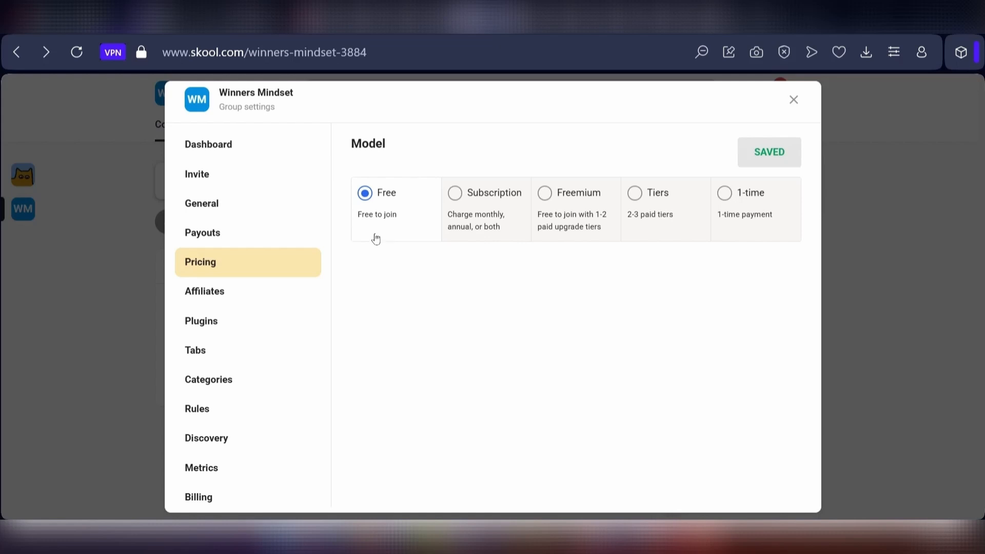
click(491, 202)
click(724, 200)
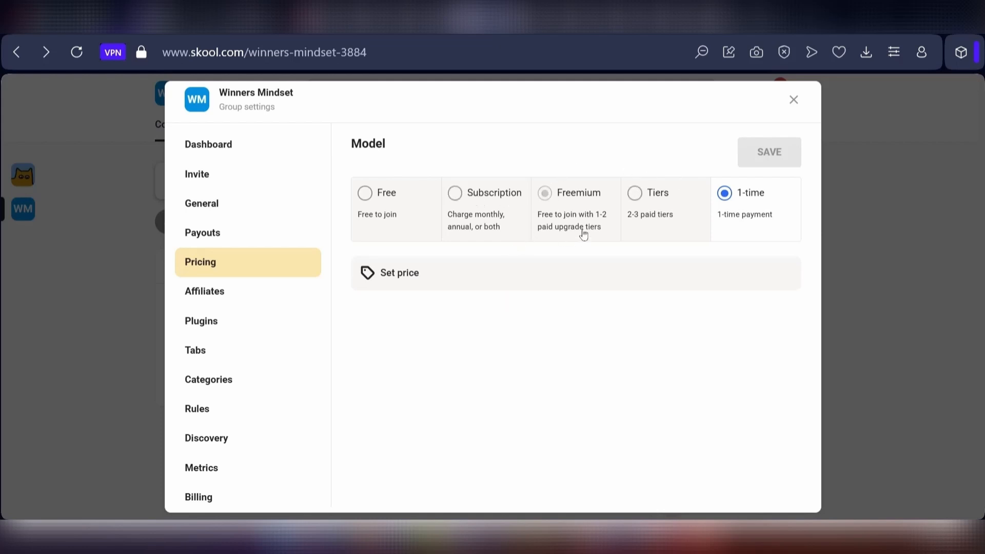
click(477, 201)
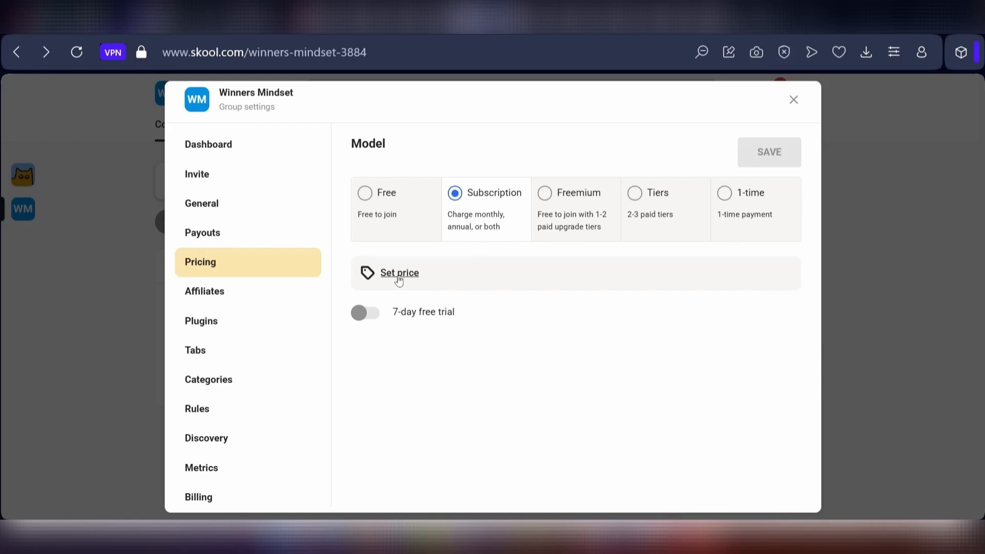
click(545, 193)
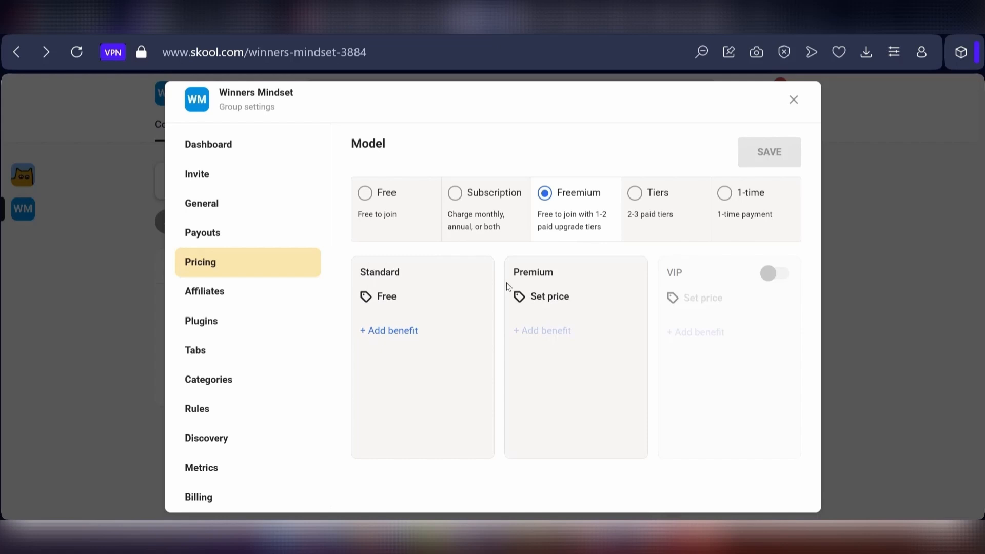
click(635, 205)
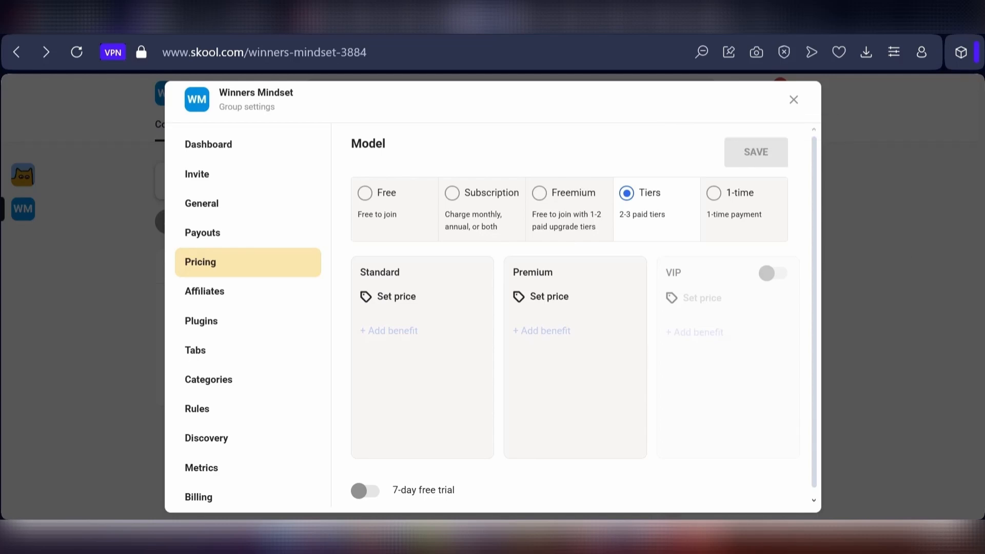
click(194, 177)
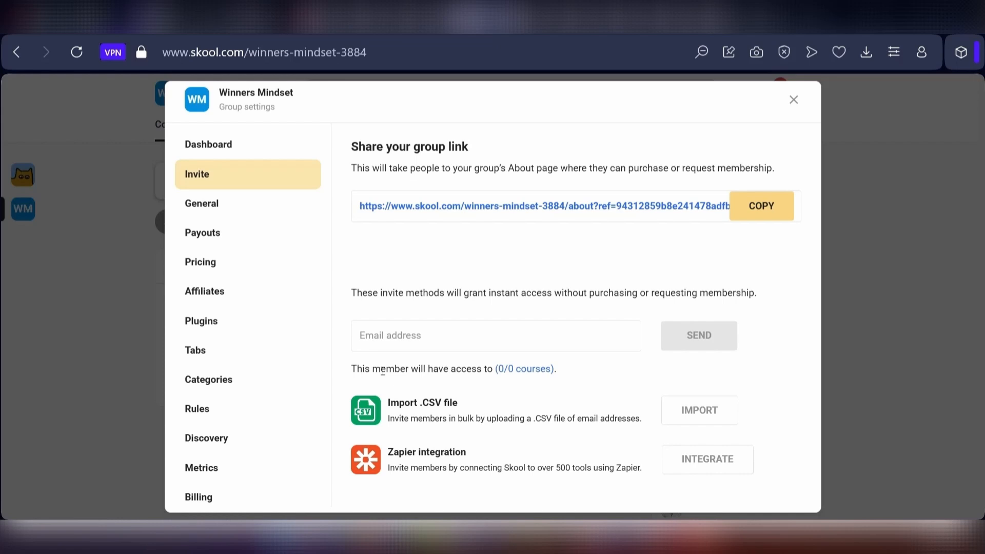
Create a membership question reading "What is your current income level?" with the Multiple choice response type.
click(214, 328)
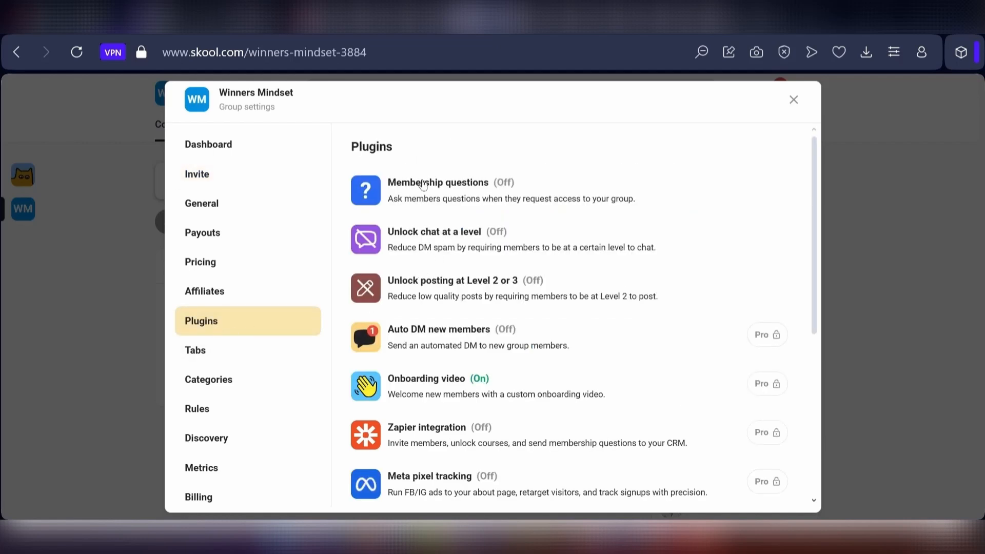
click(490, 188)
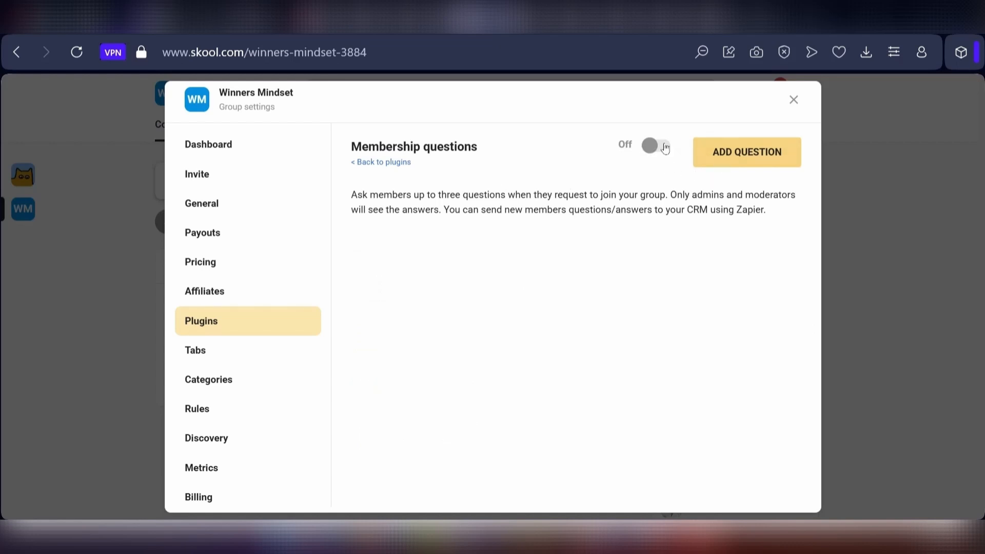
click(738, 155)
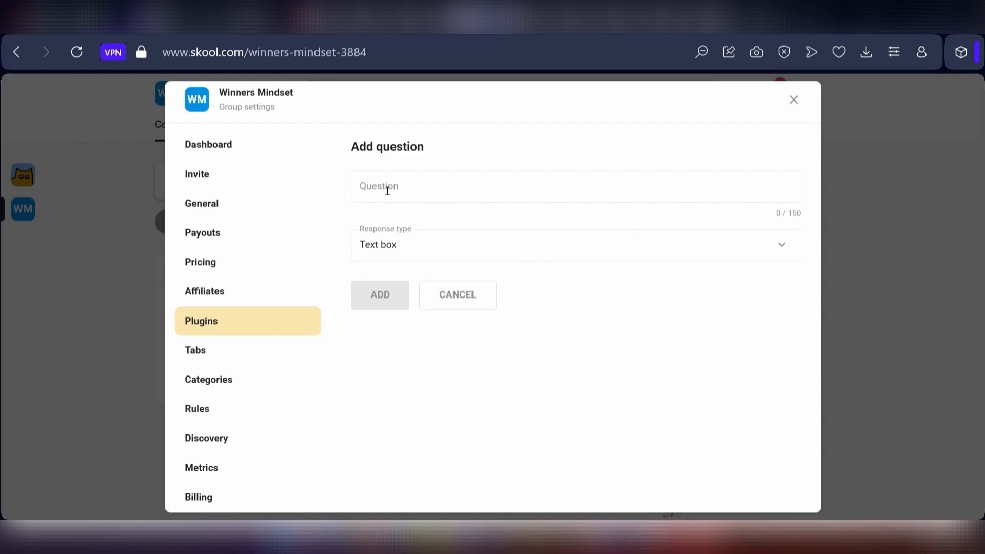
click(486, 247)
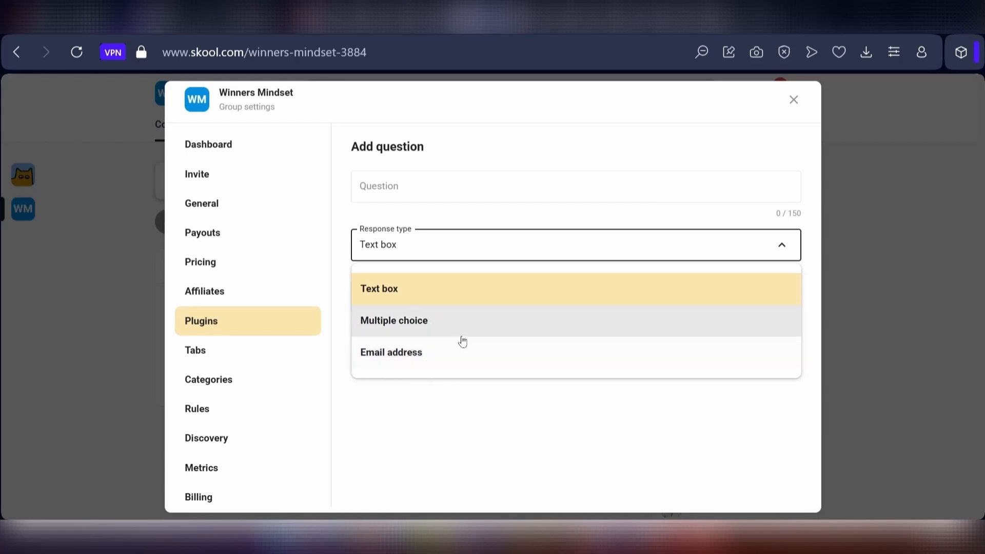
click(496, 435)
click(406, 188)
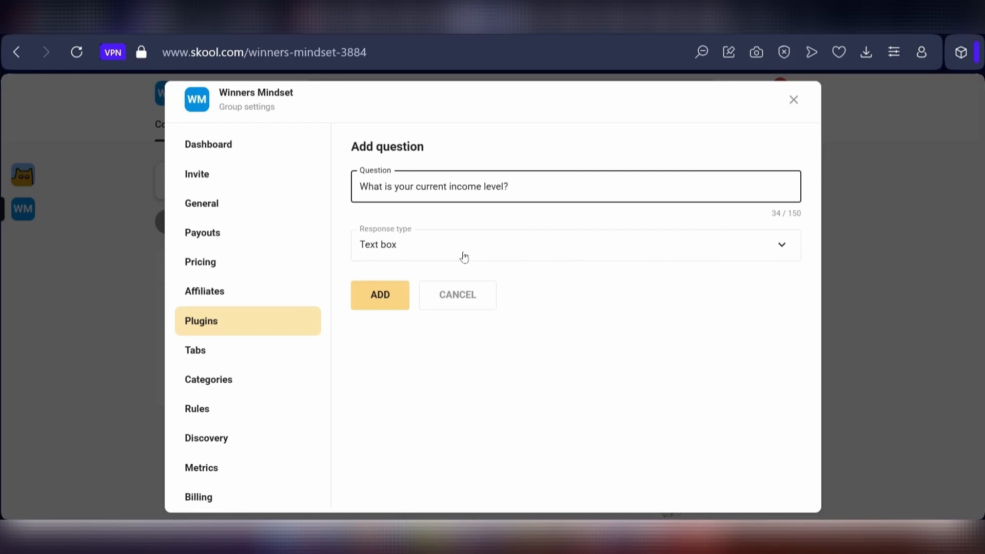
click(464, 257)
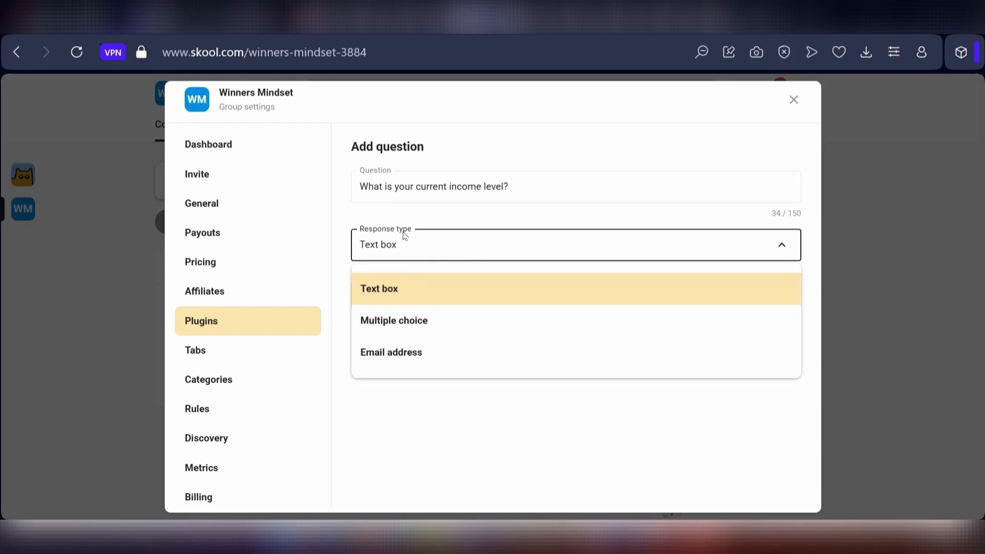
click(407, 320)
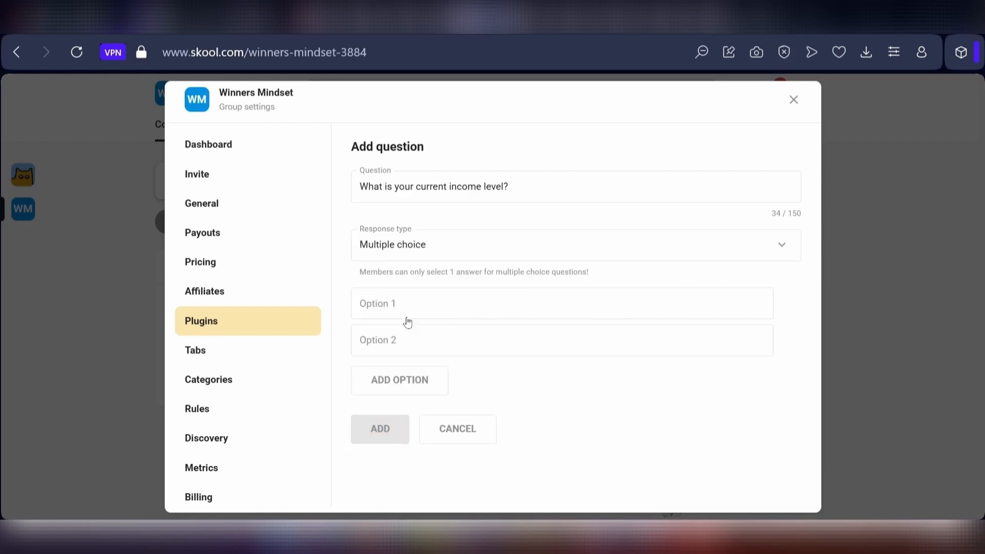
Add the question with answer options 100k-150k and 151k-200k, and turn membership questions on.
click(400, 312)
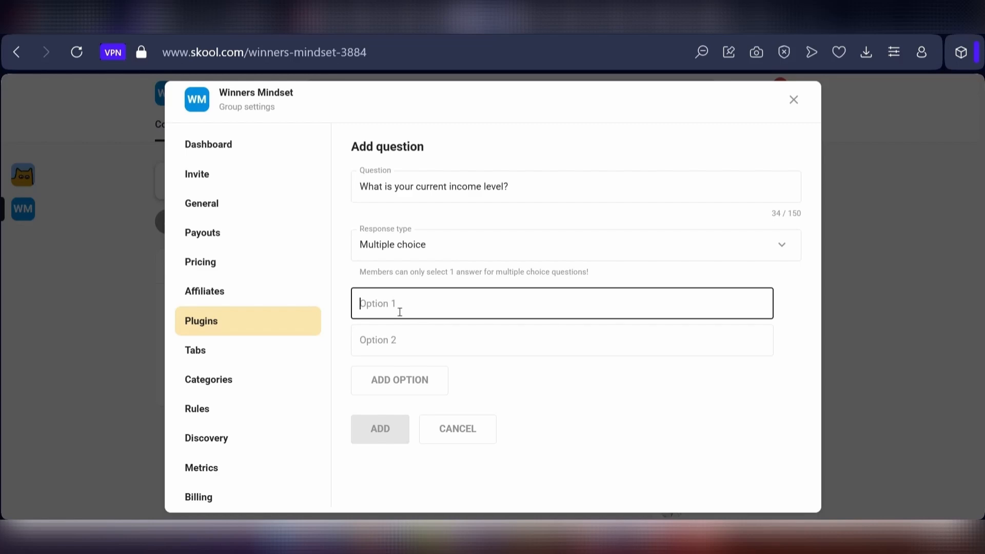
text(100k-150k)
click(472, 341)
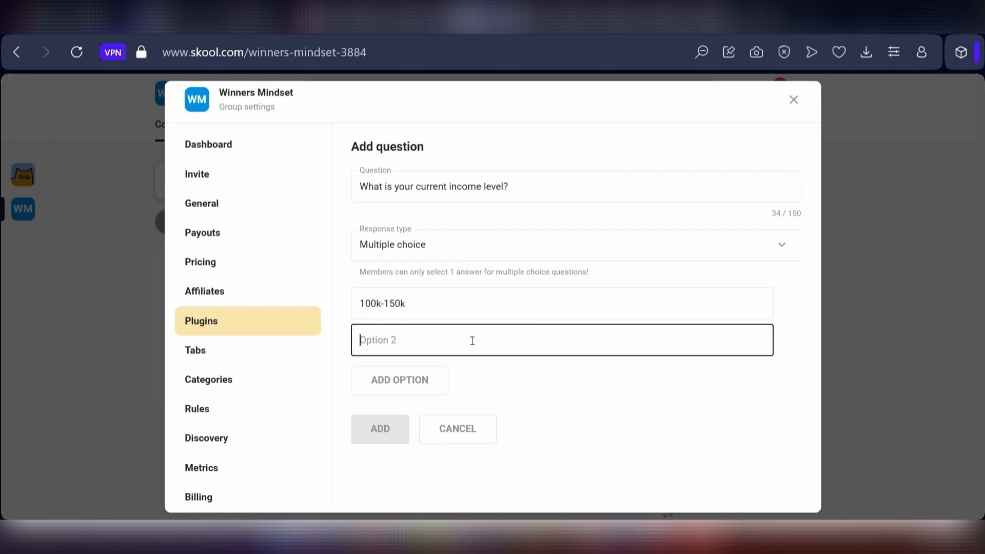
text(151k)
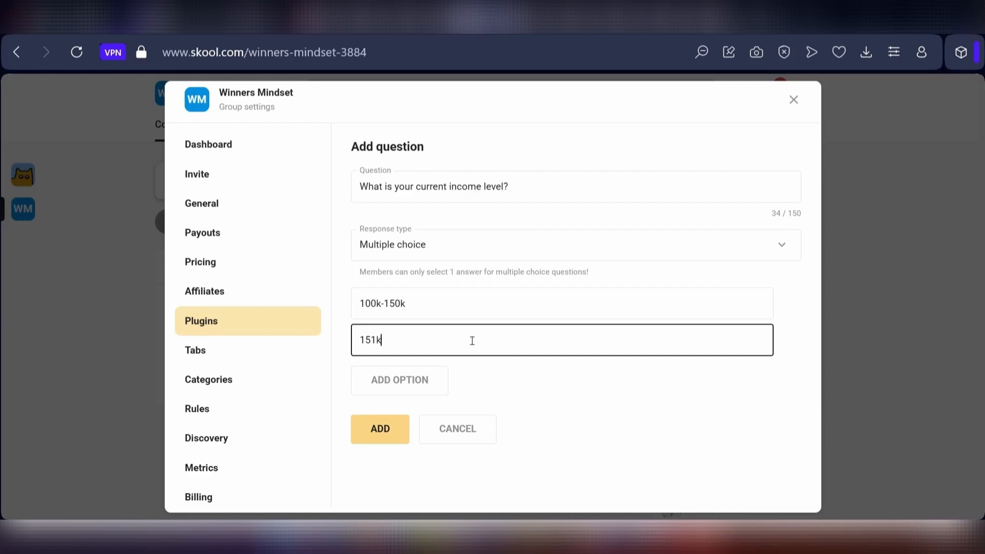
text(-200k)
click(380, 429)
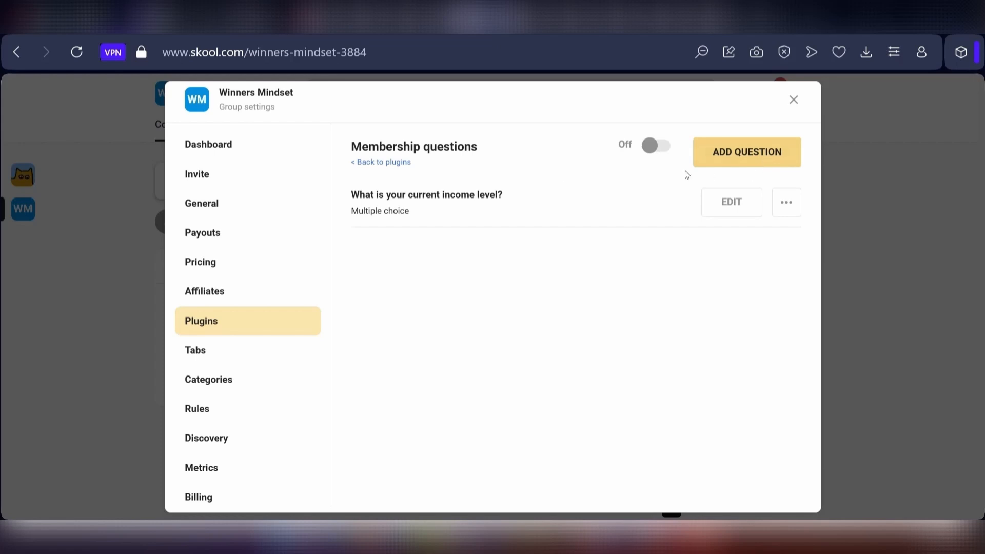
click(665, 148)
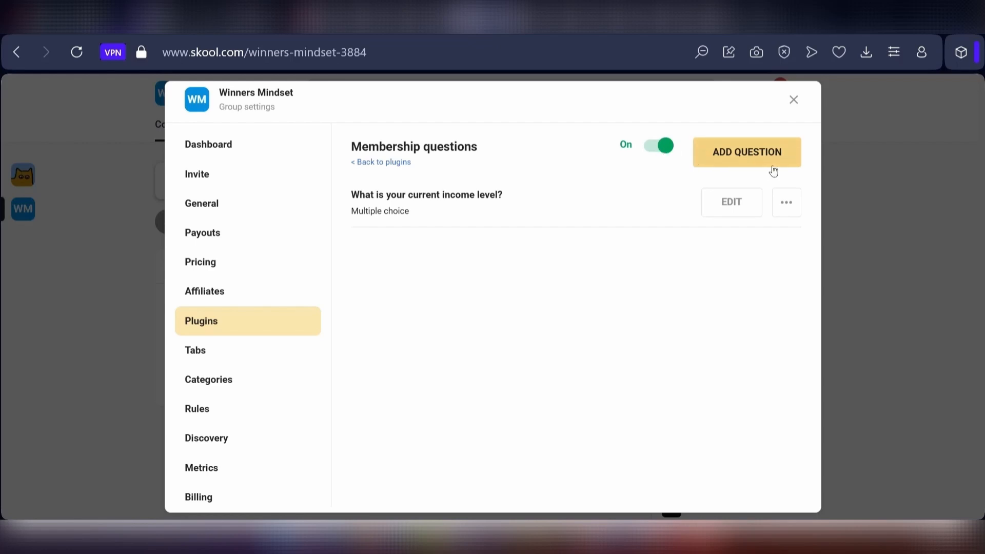
click(794, 100)
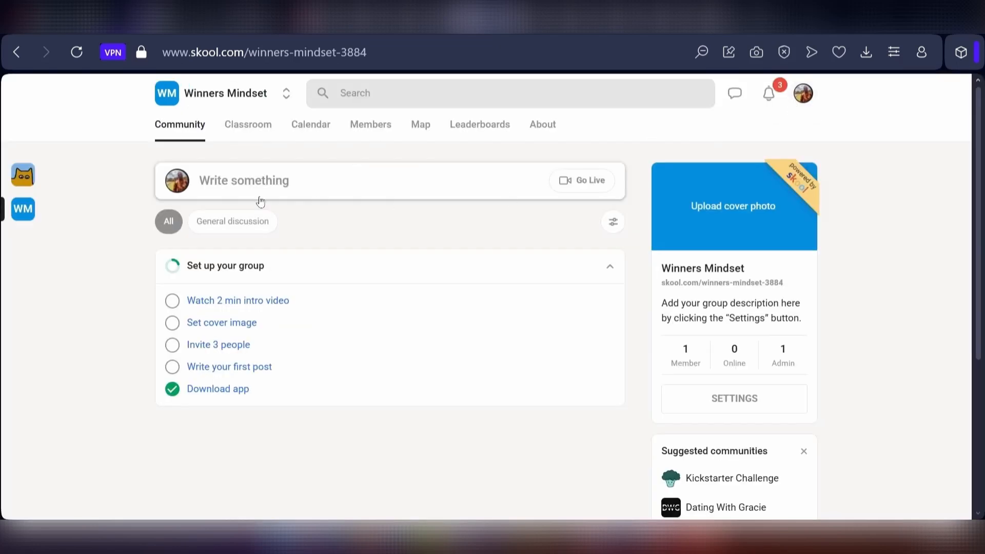
Start a classroom course named "Financial Freedom & Focus" with a description about money mindset, financial habits, mental resilience, wealth goals and overcoming limiting beliefs.
click(244, 128)
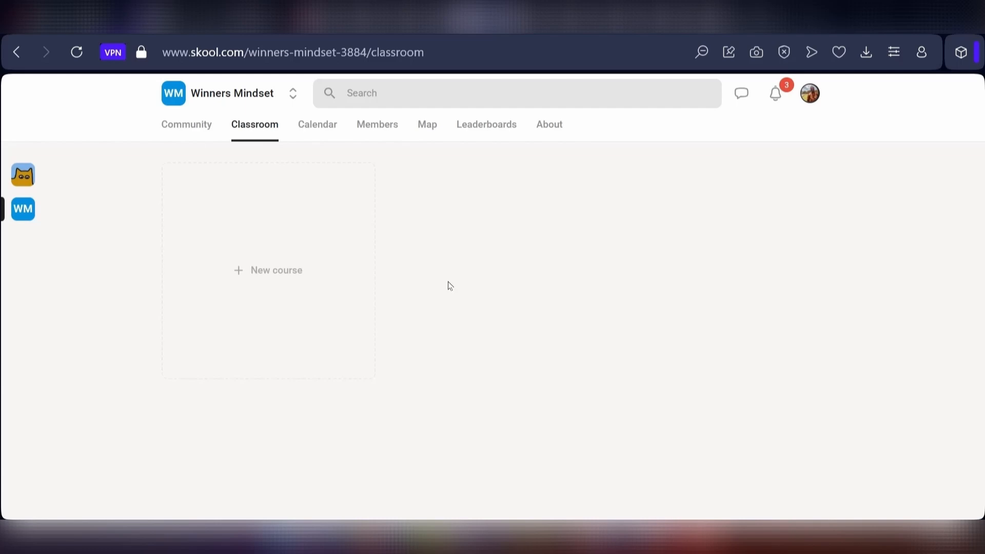
click(286, 279)
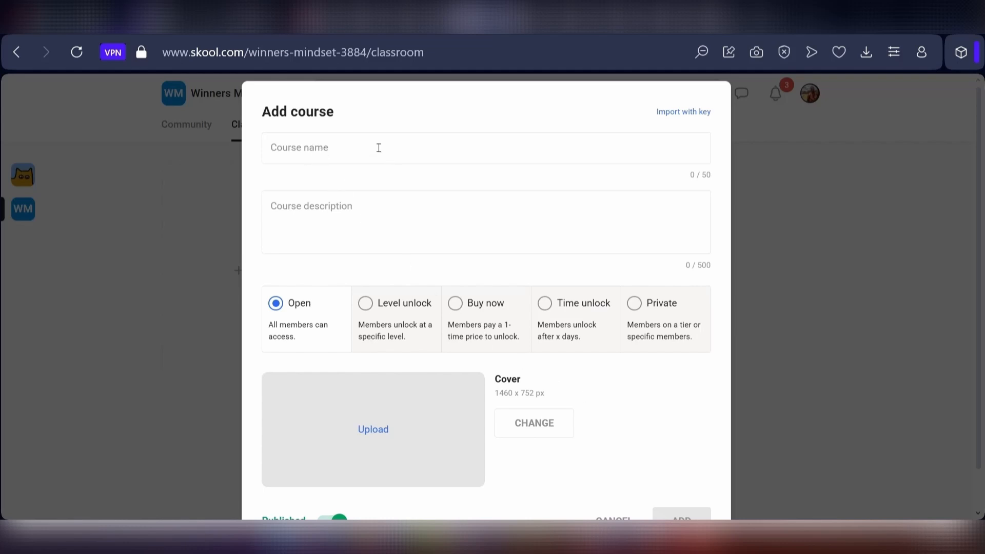
click(489, 151)
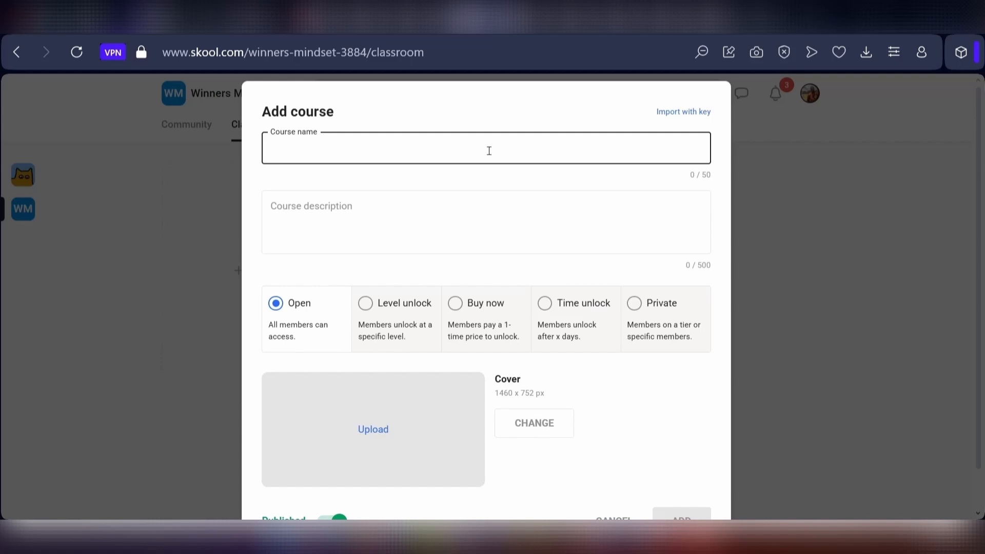
text(Financial Freedom & Focu)
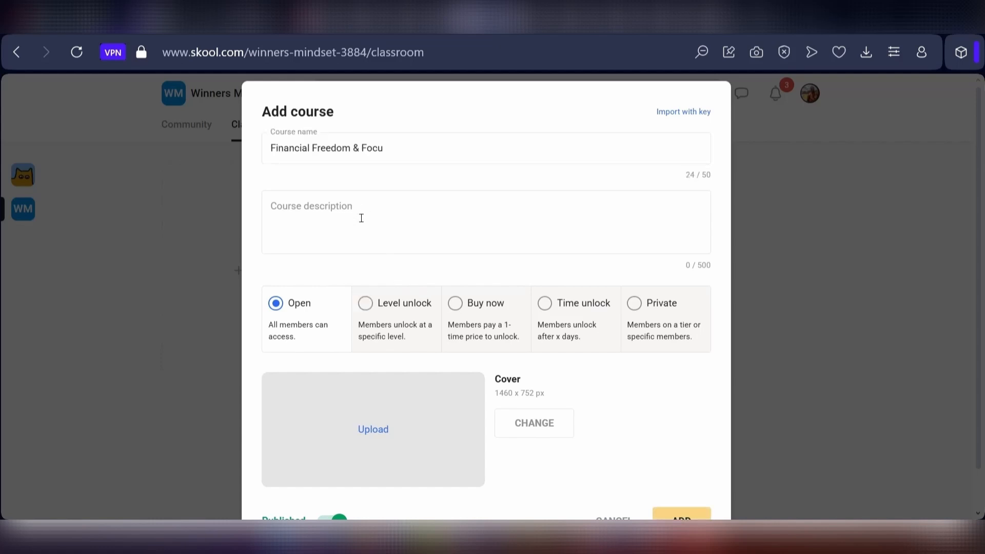
click(356, 210)
text(Master your money mindset, build unstoppable financial habits, and cultivate the mental resilience needed to wealth goals. This course provides actionable strategies, and overcoming limiting limiting beliefs.)
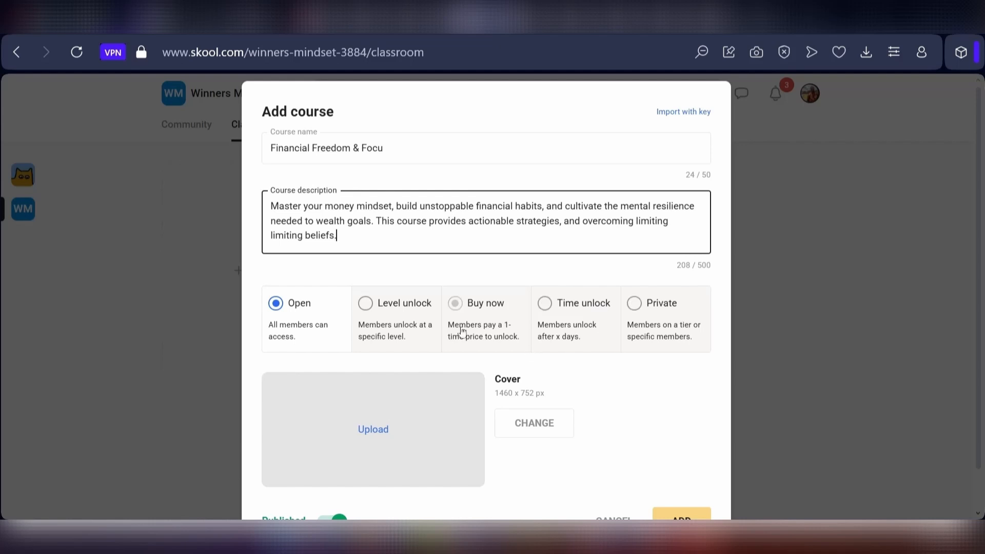
scroll(501, 393, down, 1)
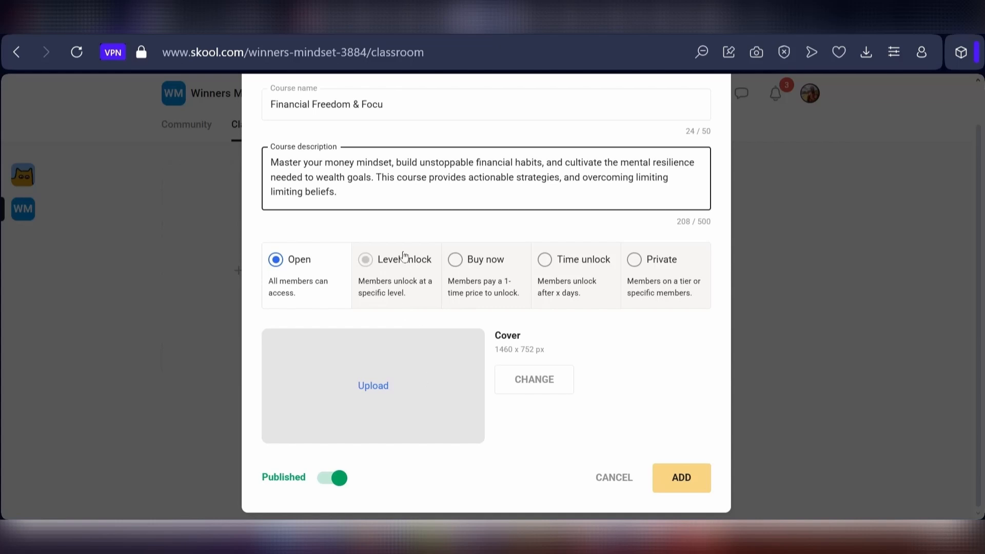
click(402, 107)
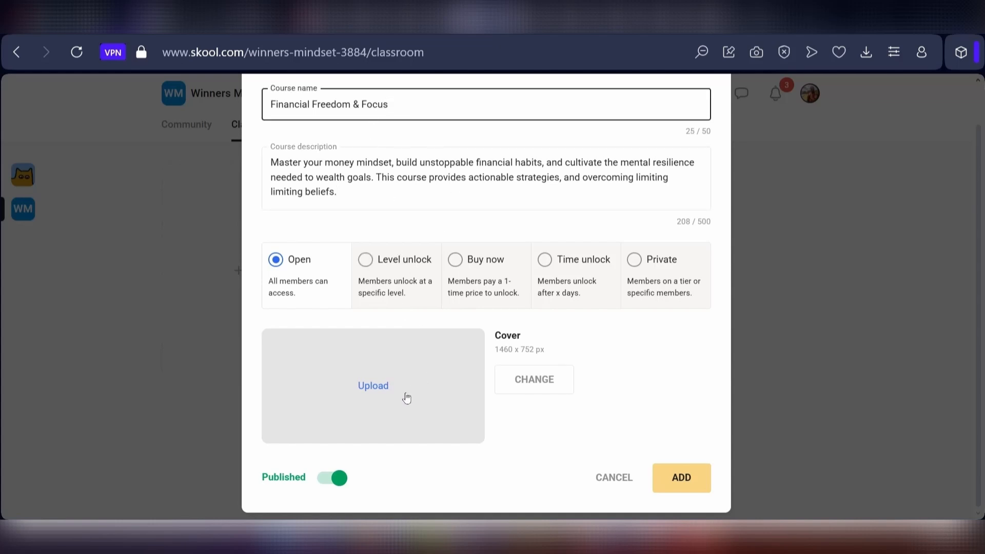
Upload the brain and rising-chart illustration as the course cover and add the course as published with Open access.
click(379, 388)
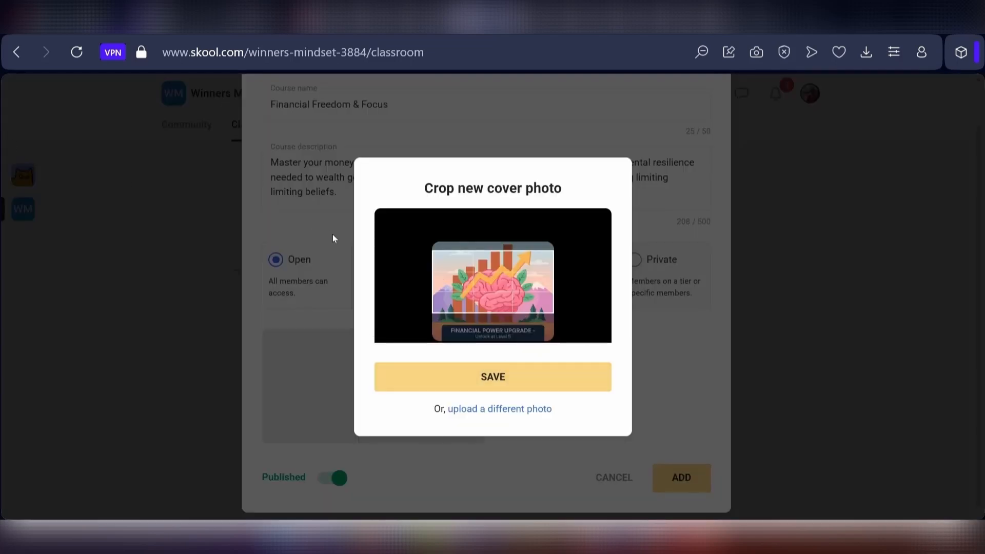
click(505, 386)
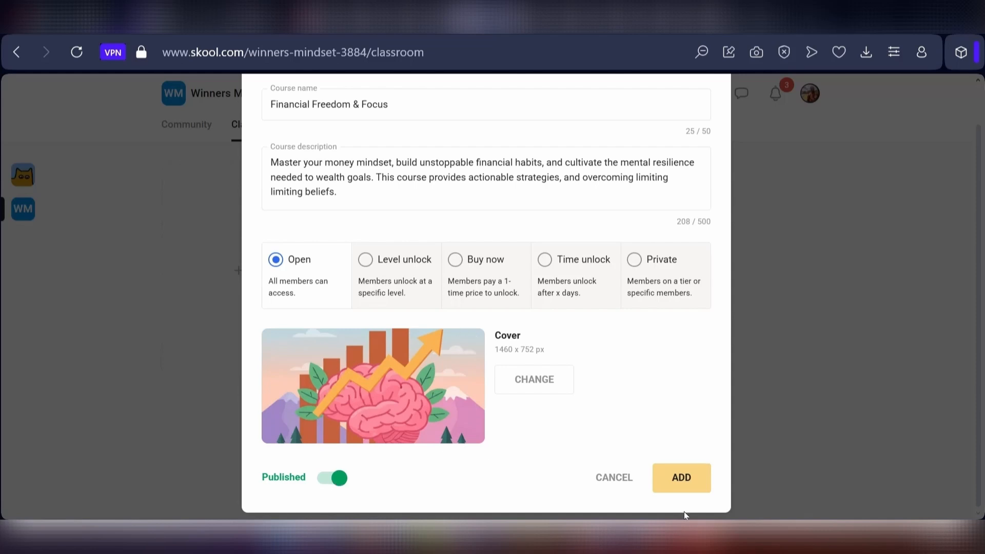
click(686, 478)
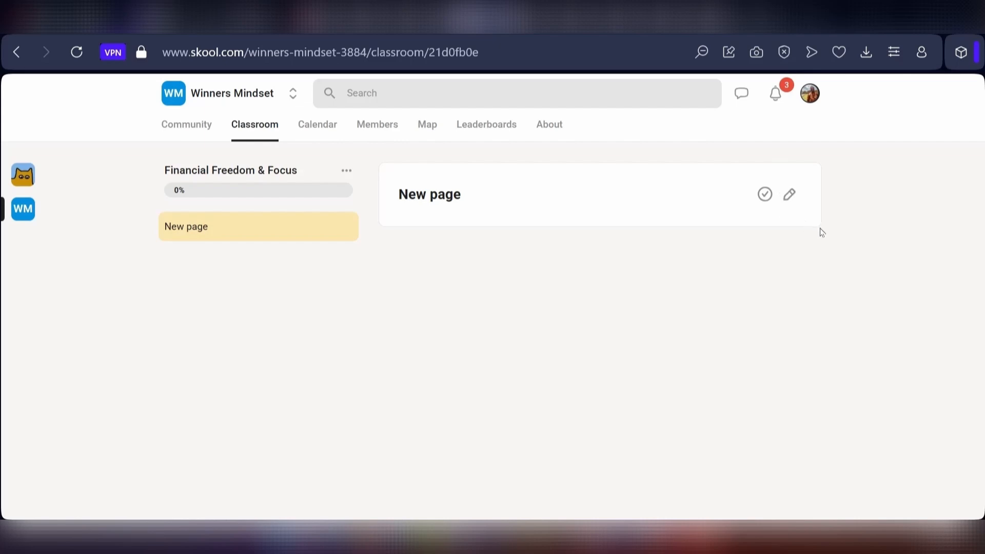
Rename the course's new page to "Financial First Steps" and save it as published.
click(789, 194)
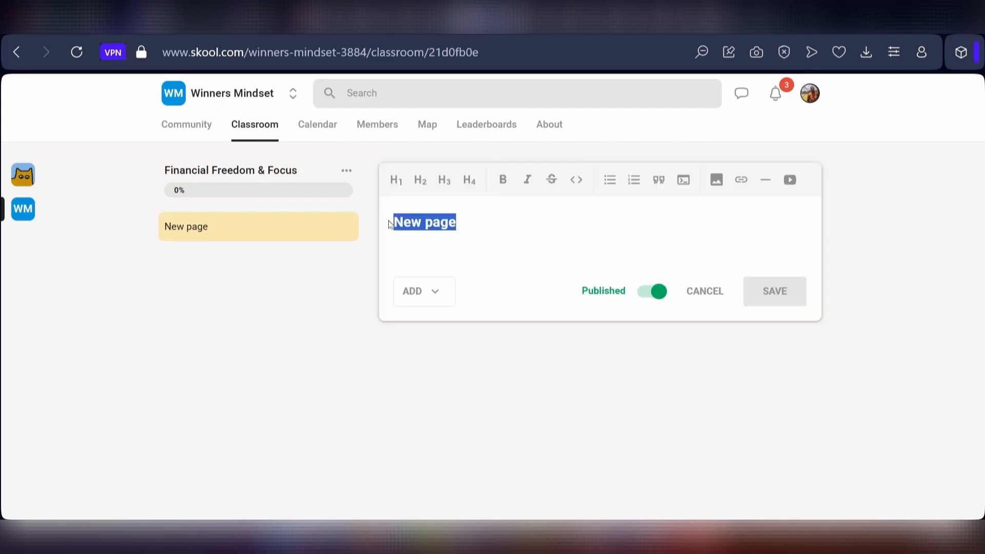
text(Financial First Steps)
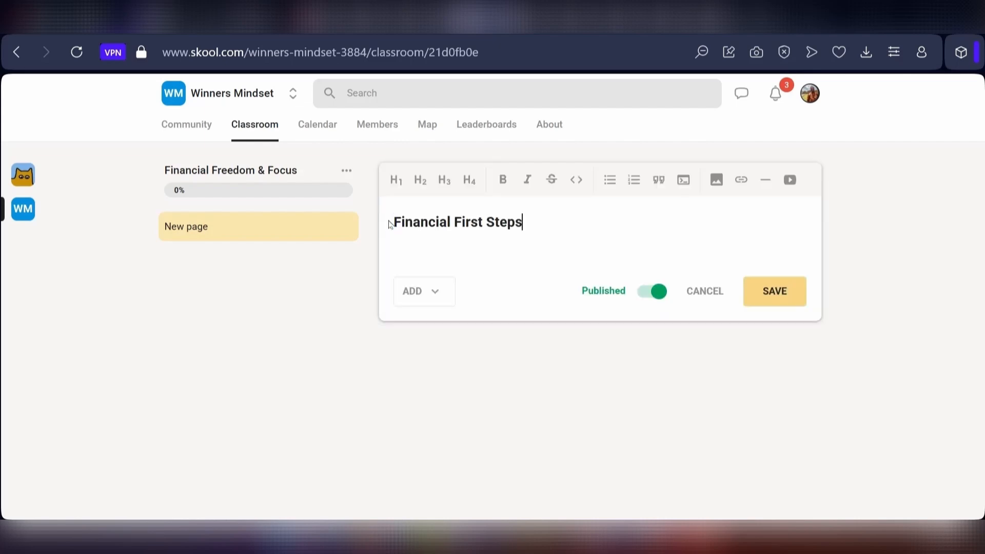
click(428, 295)
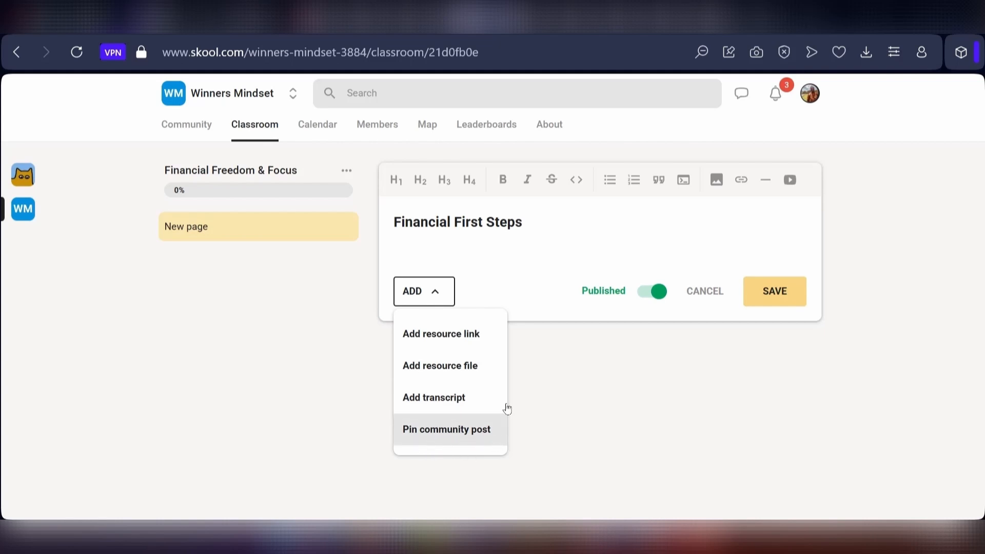
click(544, 268)
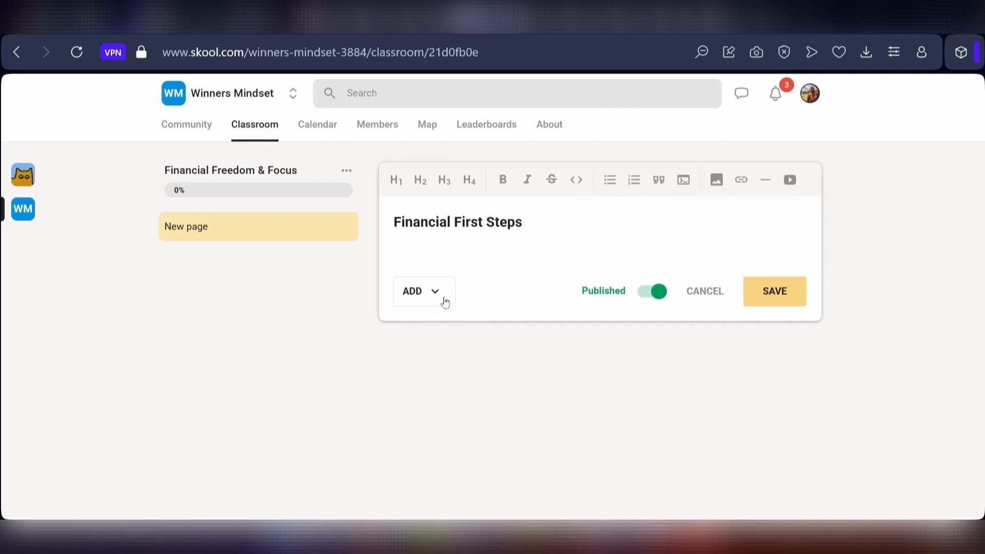
click(790, 180)
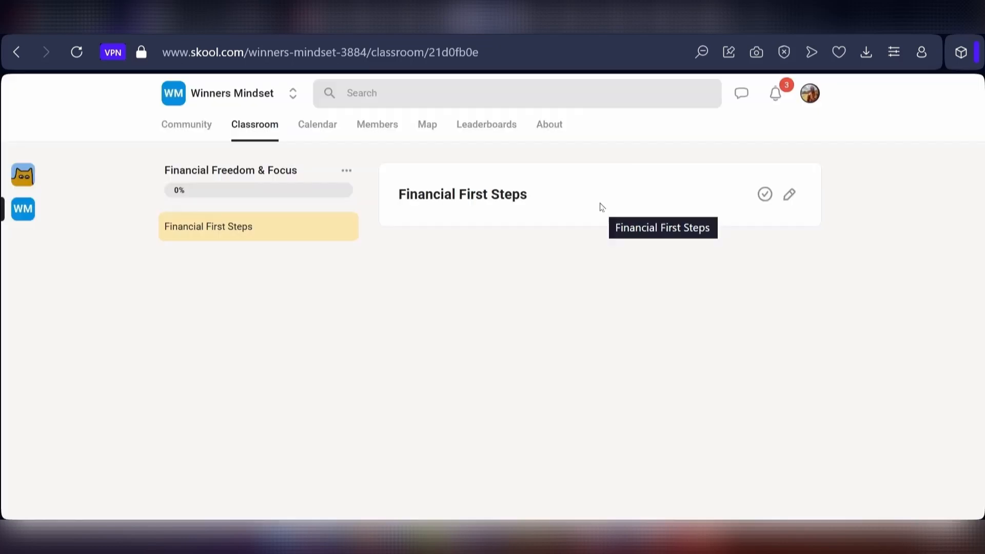
Review the options for adding pages and folders to the course and for managing the Financial First Steps page.
click(346, 170)
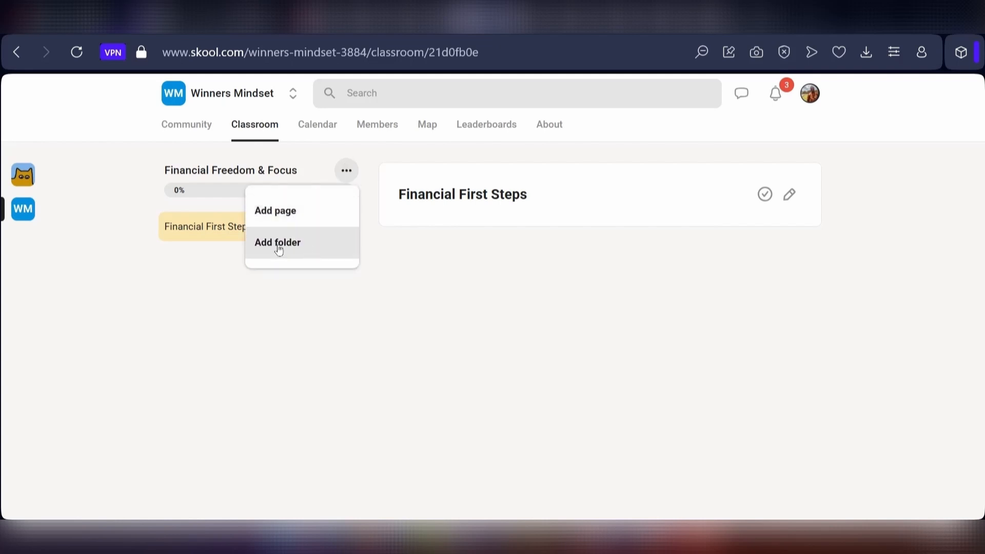
click(214, 264)
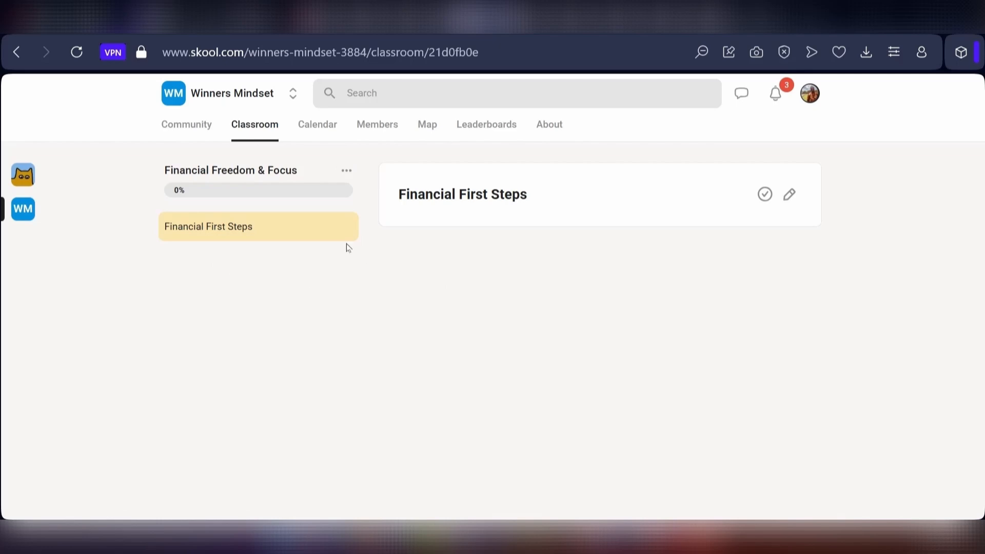
click(339, 233)
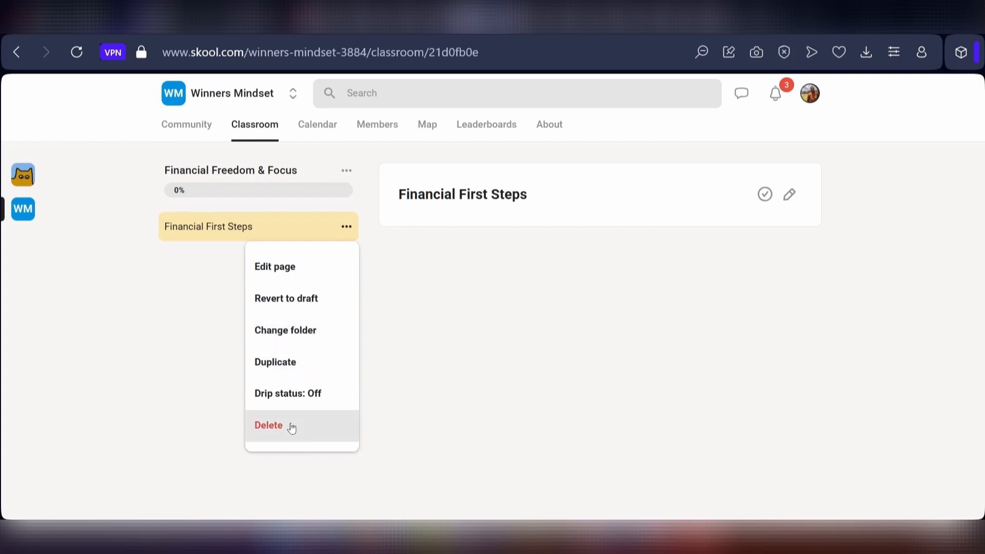
click(375, 387)
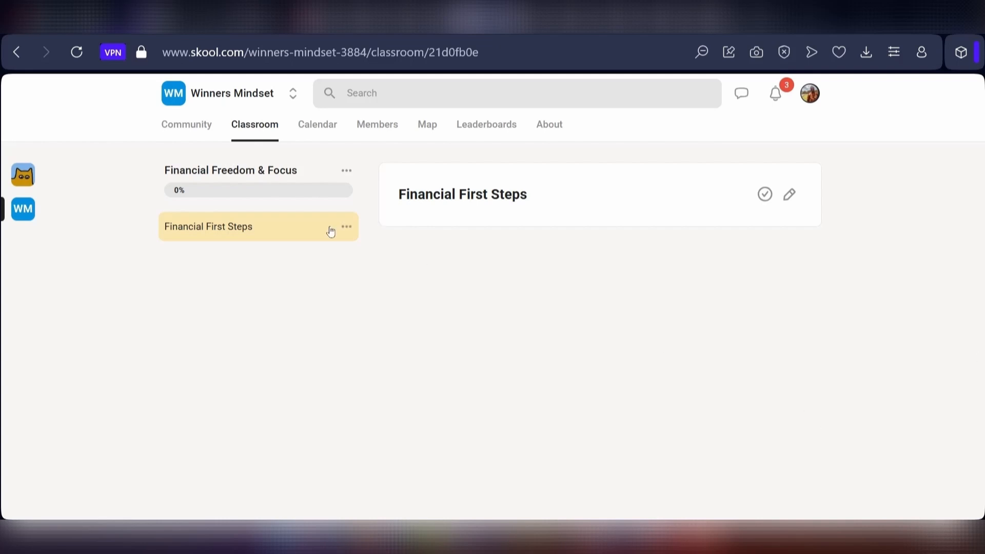
Open the calendar's Q&A event template, review its location, access and reminder options, and leave without adding the event.
click(177, 129)
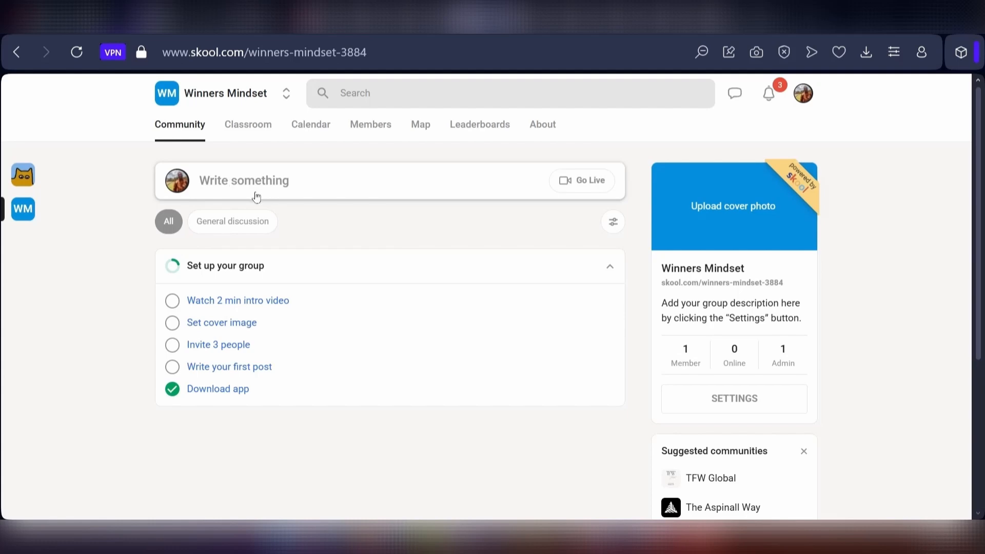
click(315, 129)
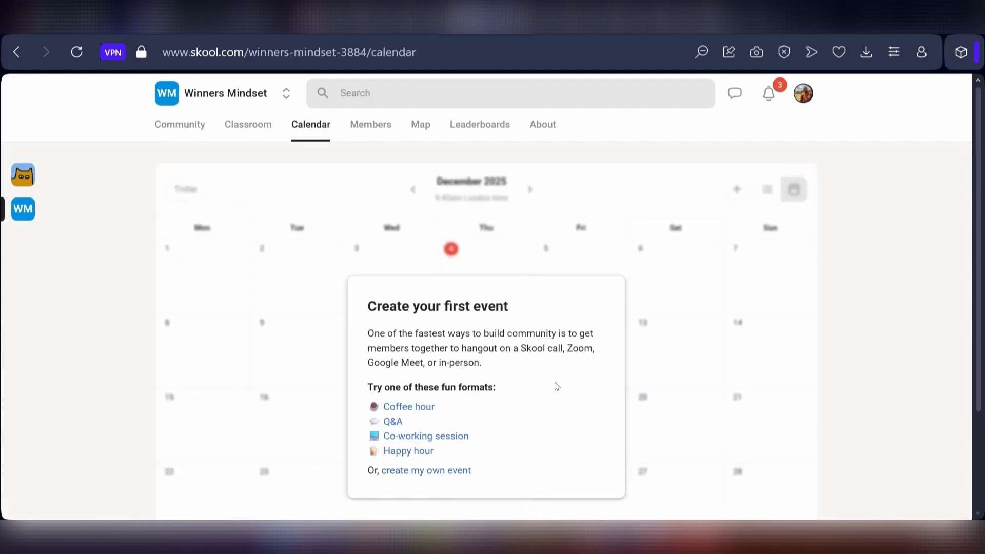
click(394, 422)
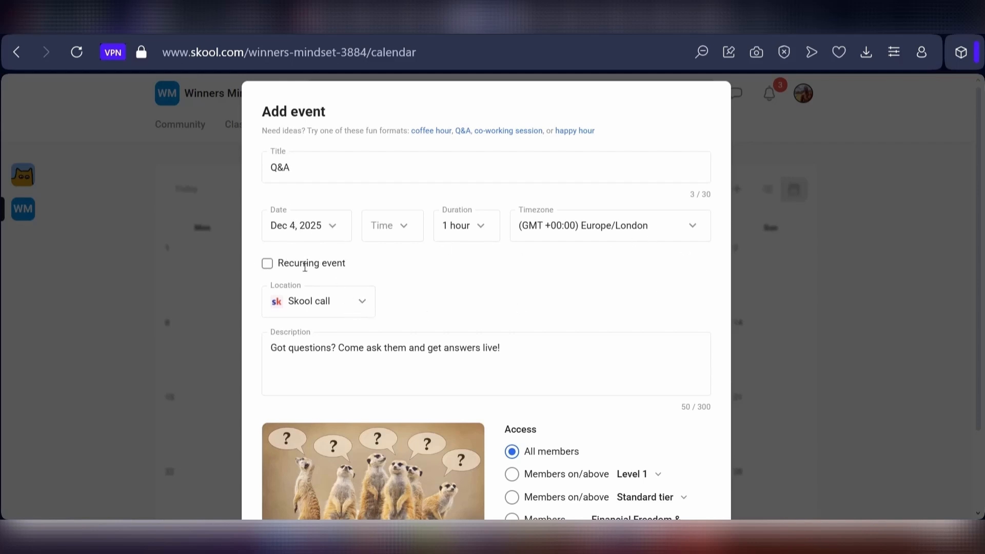
click(361, 307)
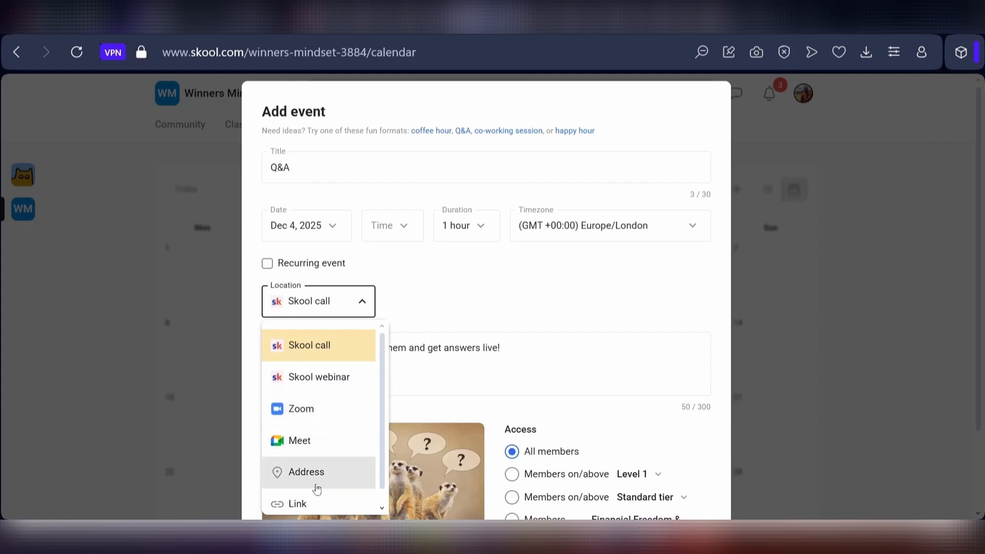
click(519, 288)
scroll(426, 330, down, 2)
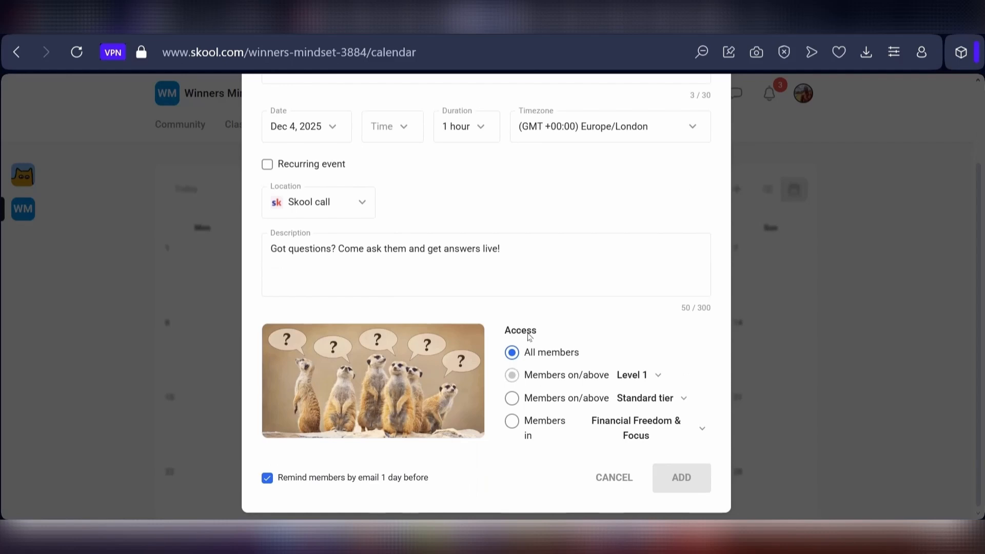
scroll(451, 314, up, 2)
scroll(565, 359, down, 2)
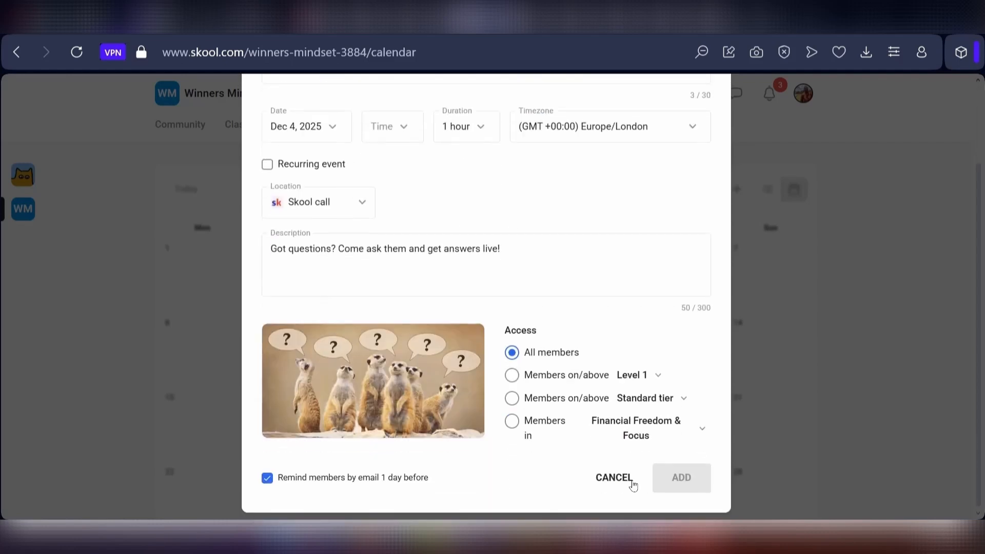
click(630, 484)
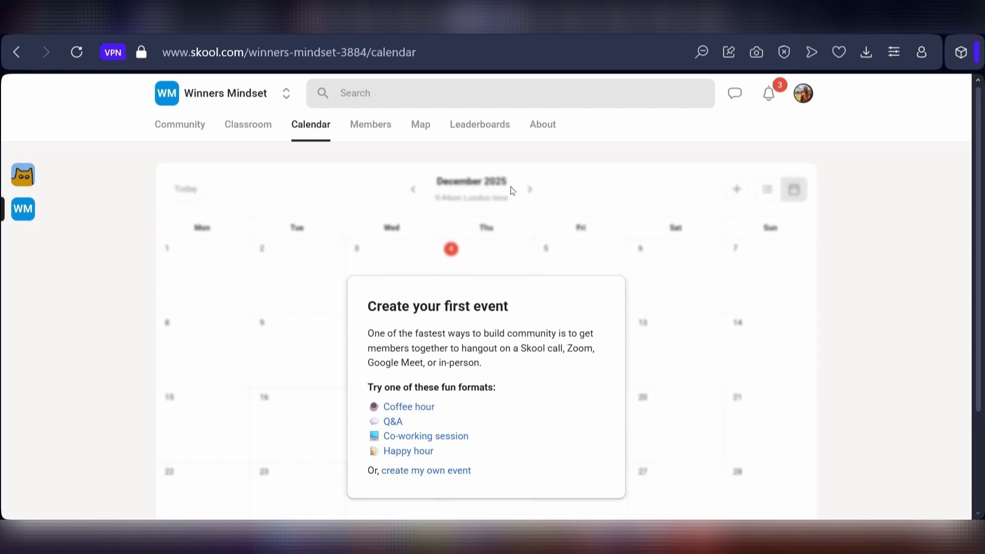
Name leaderboard levels 1–9 Stabilizer, Debt Decimator, Security Architect, Wealth Contributor, Passive Builder, Milestone Breaker, Independent, Freedom Champion and Legacy Creator, and save.
click(493, 134)
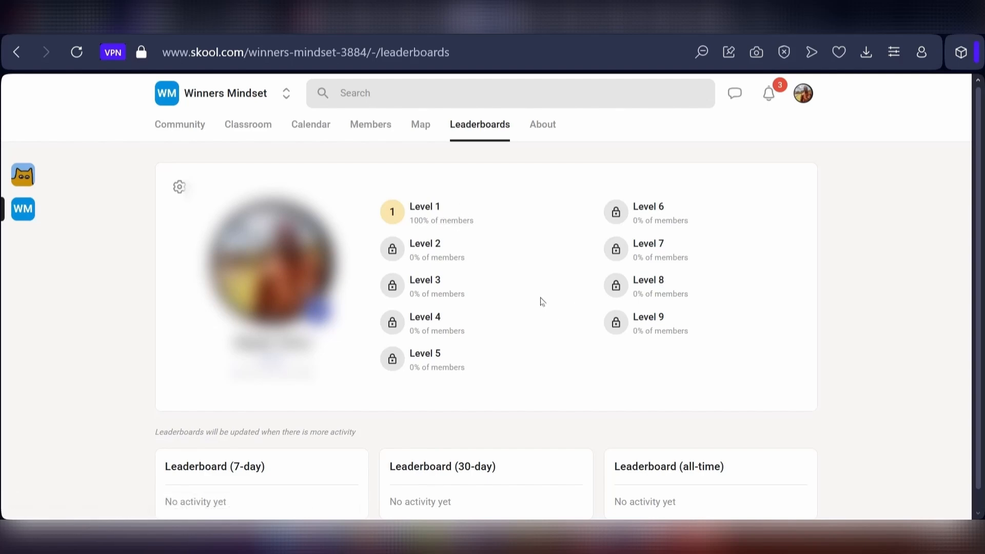
click(179, 187)
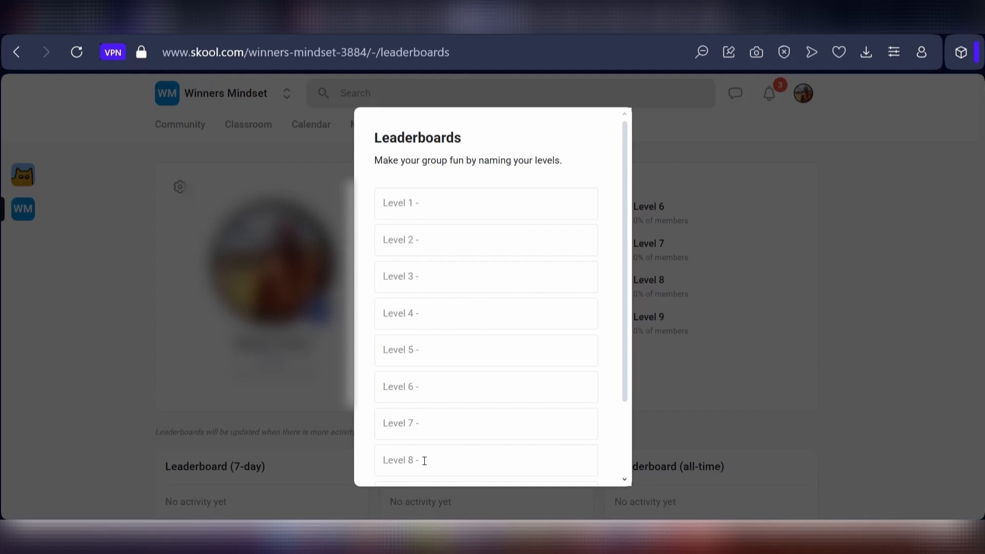
scroll(425, 457, down, 3)
scroll(514, 428, up, 3)
scroll(493, 424, down, 3)
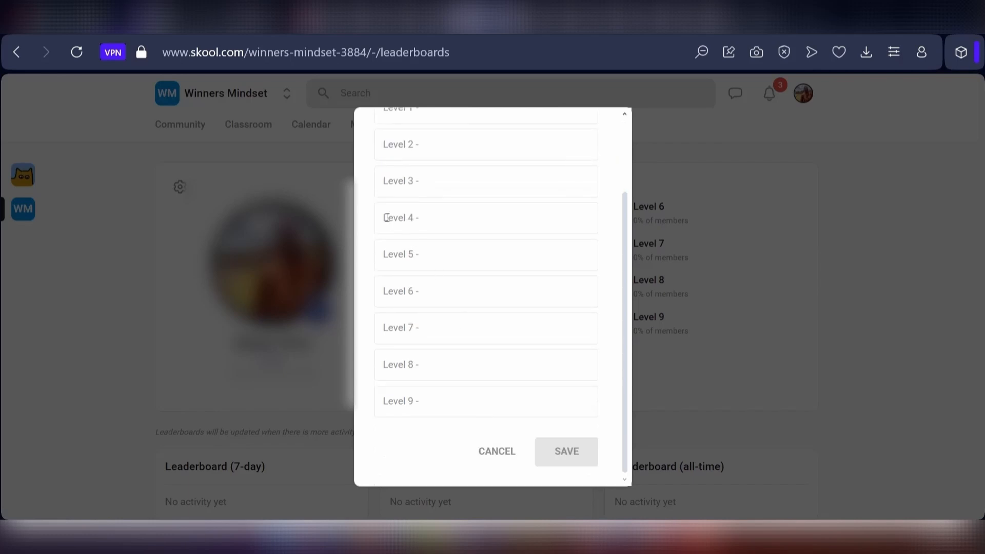
click(508, 452)
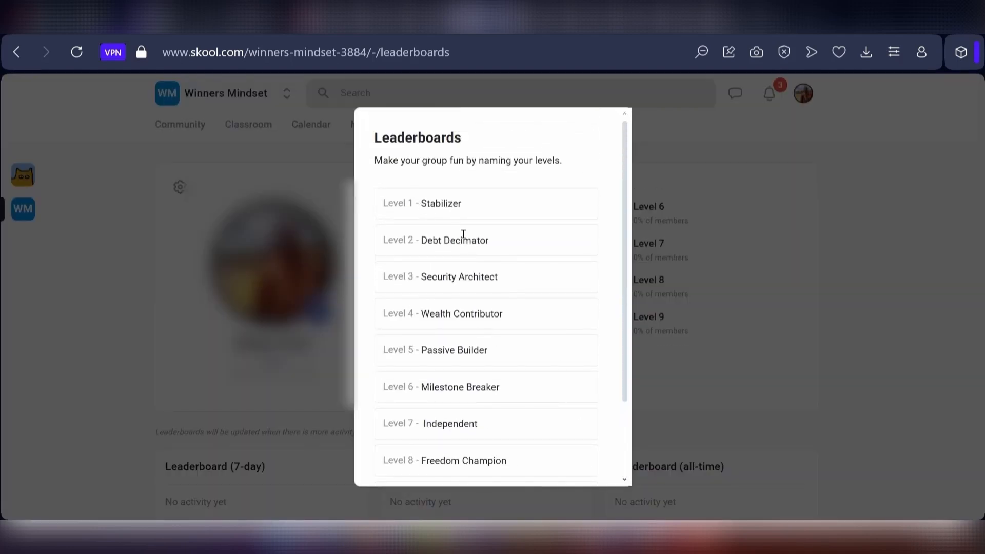
scroll(510, 352, down, 2)
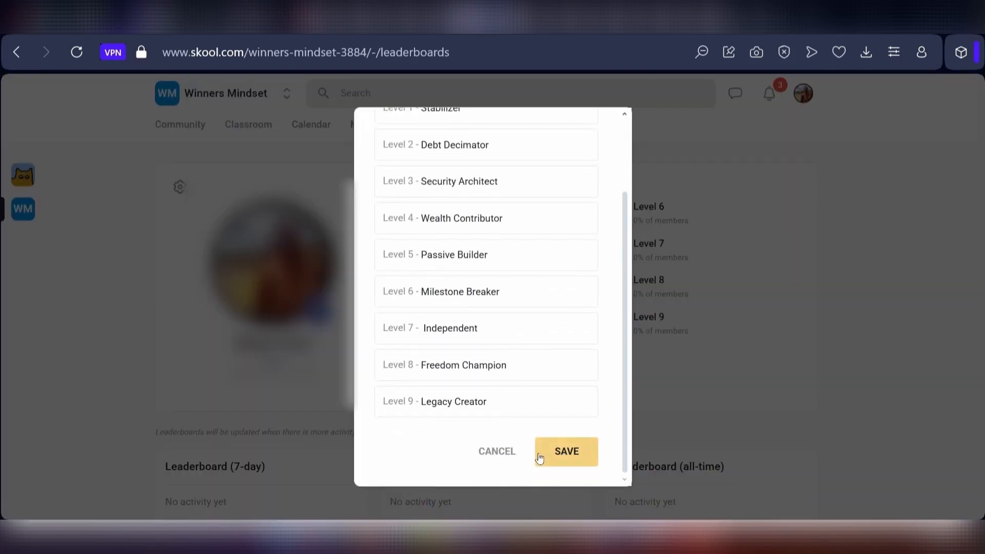
click(566, 462)
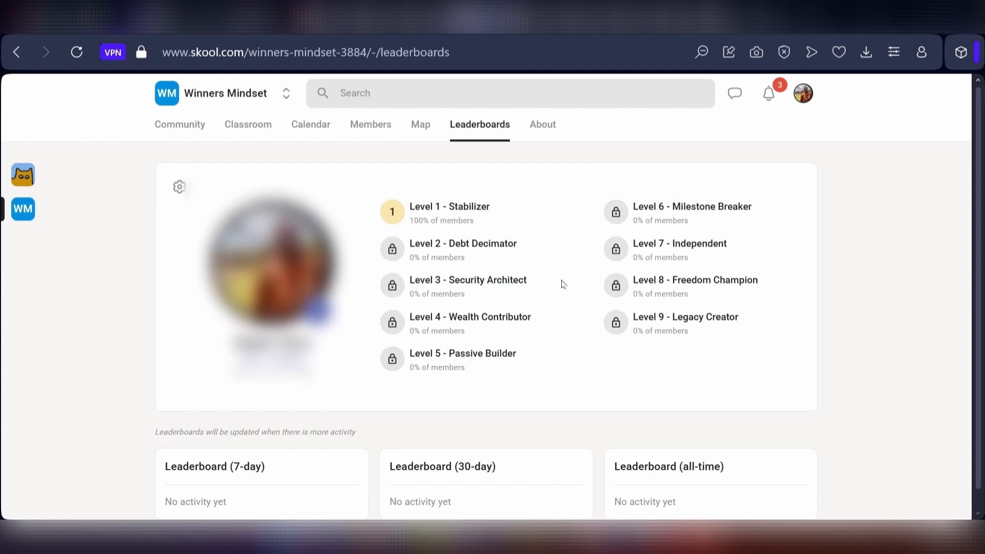
Open the Winners Mindset group's About page.
click(544, 126)
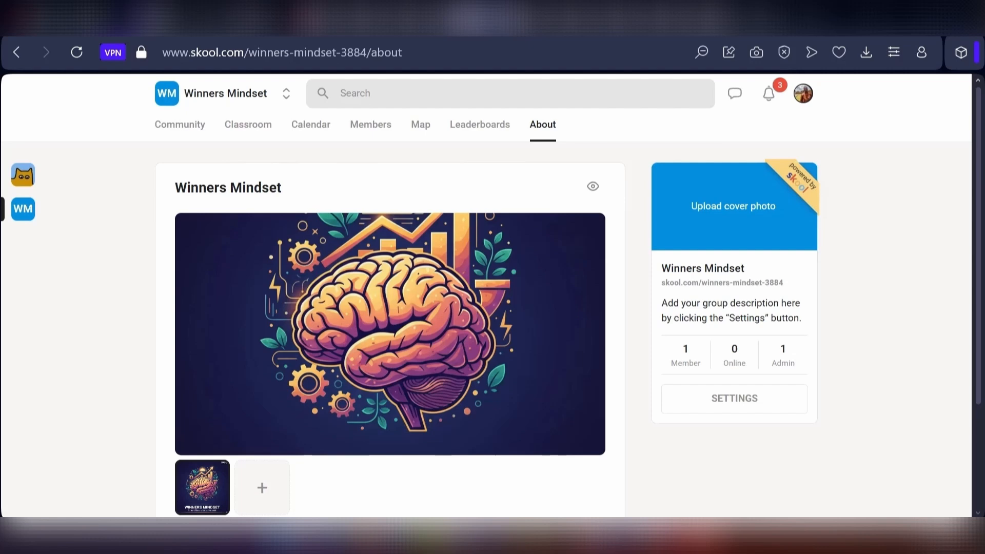